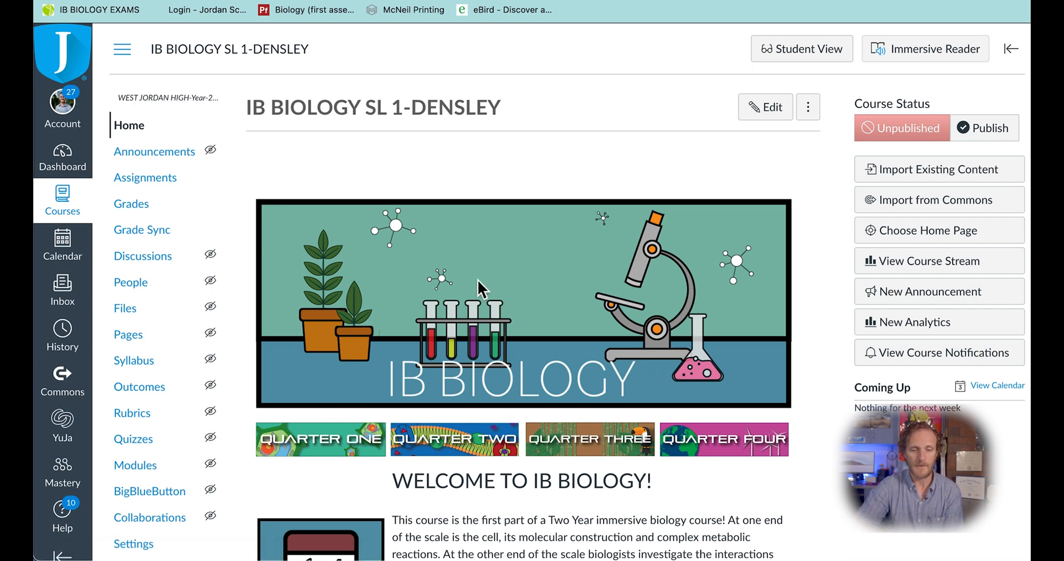
- Examine the IB Biology course home page, including its quarter links, course welcome text, teacher introduction and contact details
{"action": "scroll", "coordinate": [577, 271], "scroll_direction": "down", "scroll_amount": 2}
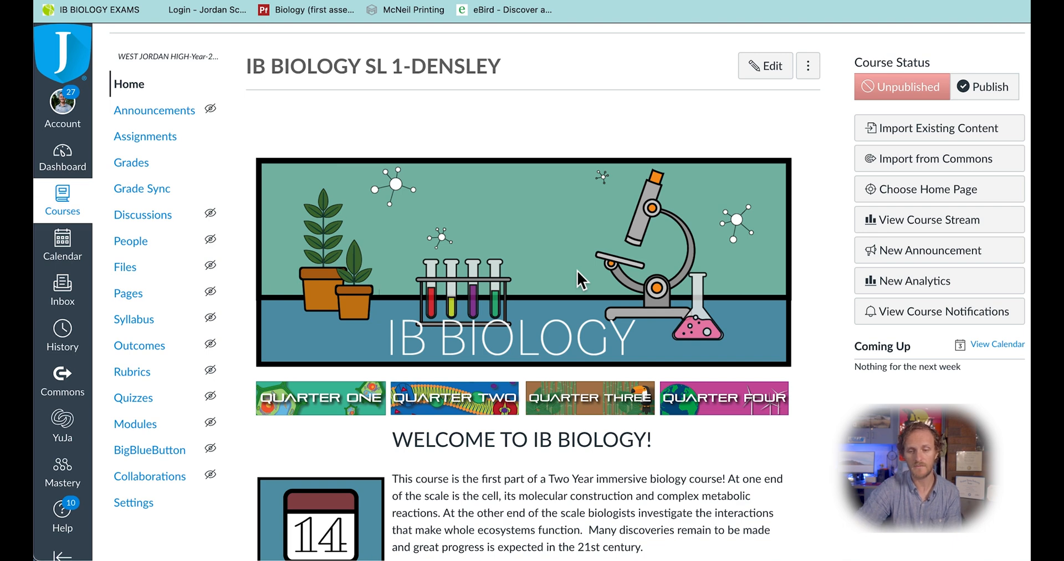
{"action": "scroll", "coordinate": [577, 270], "scroll_direction": "down", "scroll_amount": 1}
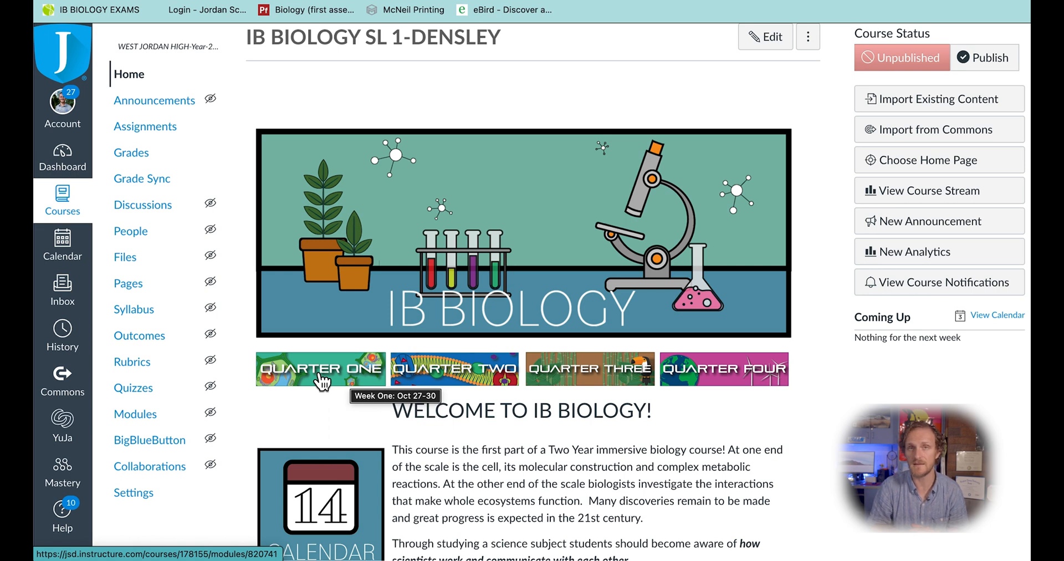
{"action": "scroll", "coordinate": [509, 332], "scroll_direction": "down", "scroll_amount": 3}
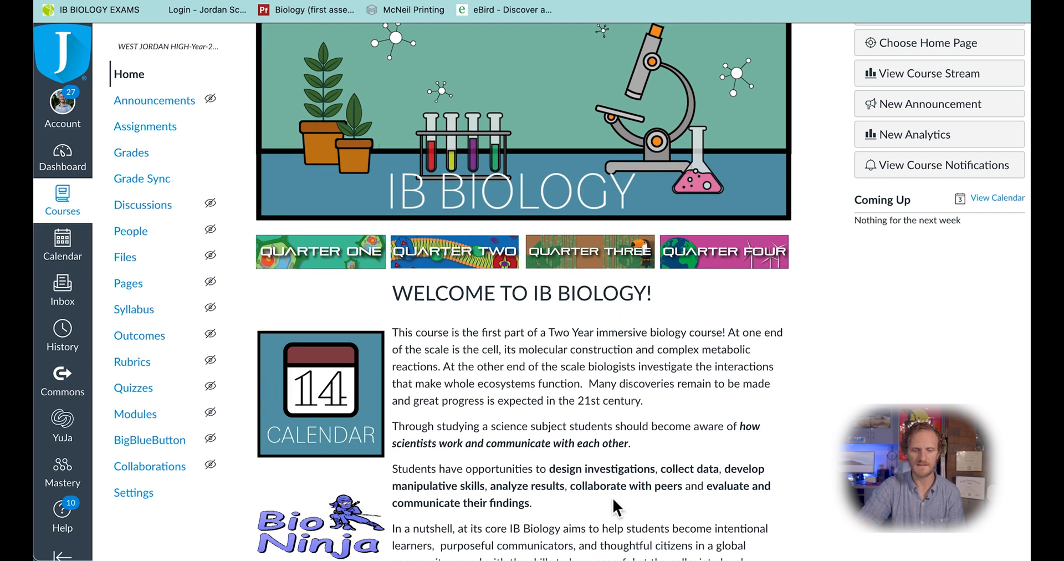
{"action": "scroll", "coordinate": [644, 453], "scroll_direction": "down", "scroll_amount": 2}
{"action": "scroll", "coordinate": [645, 450], "scroll_direction": "up", "scroll_amount": 1}
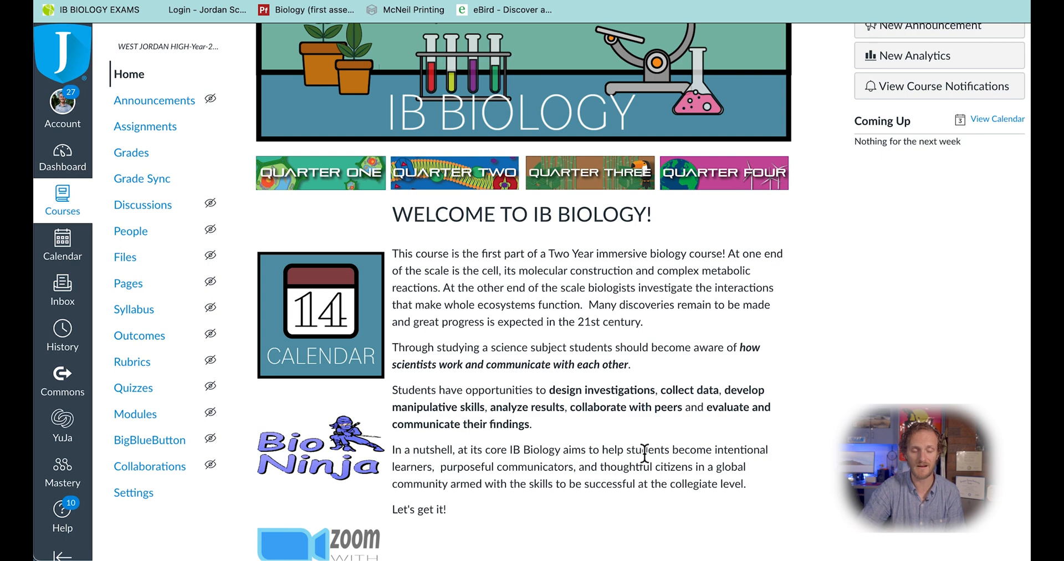
{"action": "scroll", "coordinate": [329, 288], "scroll_direction": "down", "scroll_amount": 2}
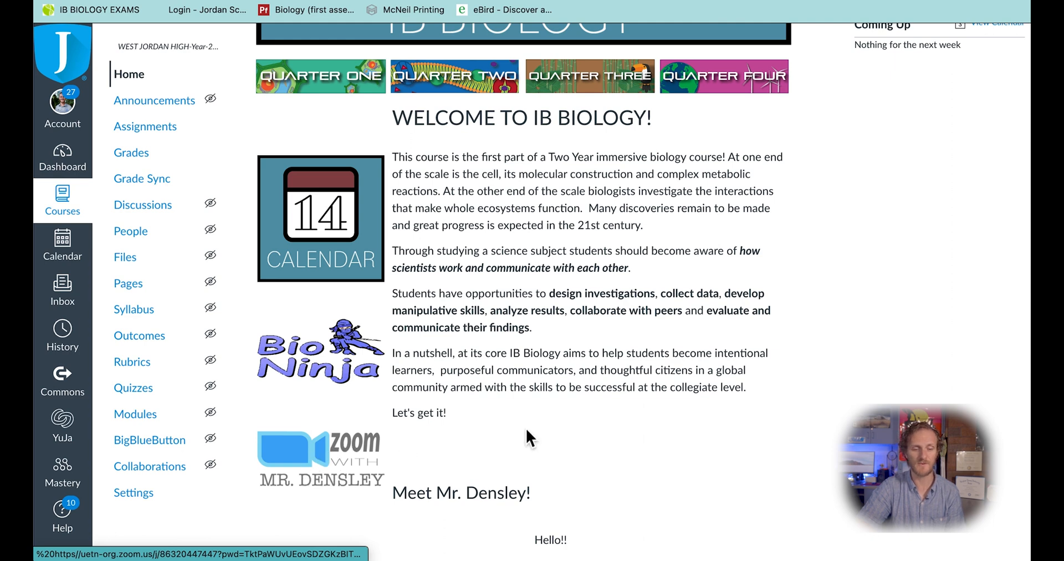
{"action": "scroll", "coordinate": [547, 430], "scroll_direction": "down", "scroll_amount": 6}
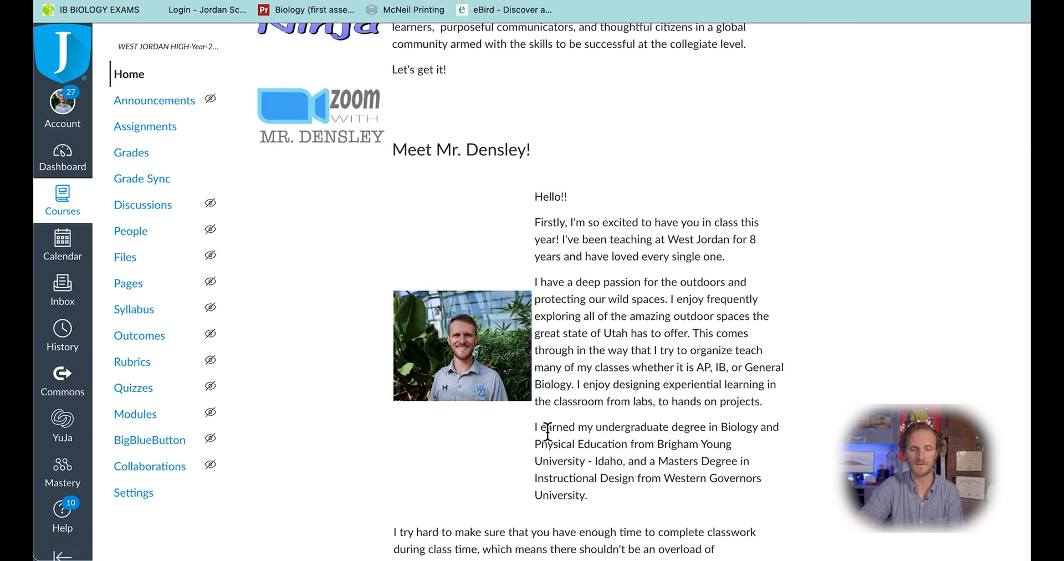
{"action": "scroll", "coordinate": [548, 430], "scroll_direction": "down", "scroll_amount": 2}
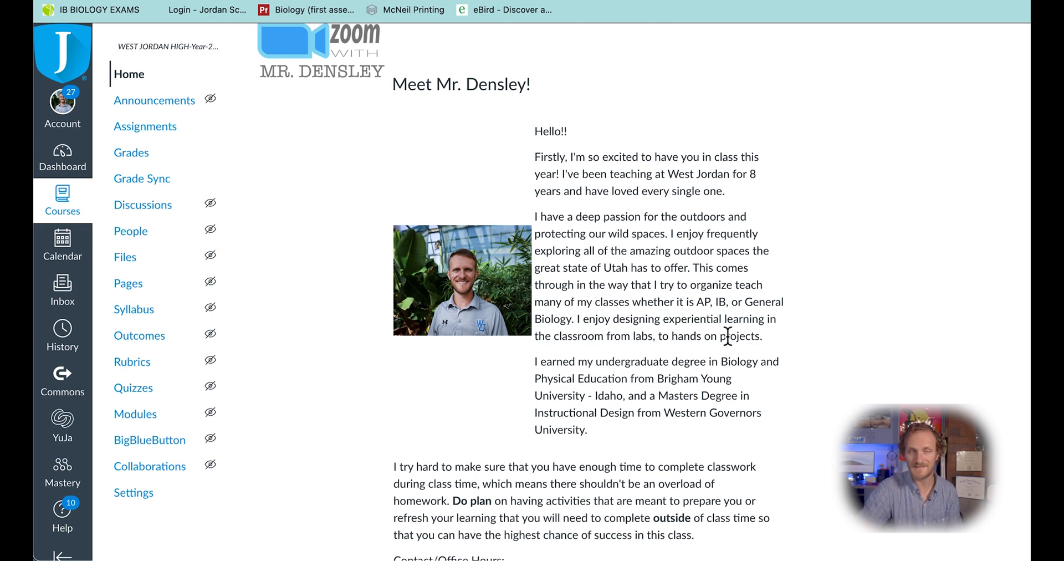
{"action": "scroll", "coordinate": [728, 335], "scroll_direction": "down", "scroll_amount": 4}
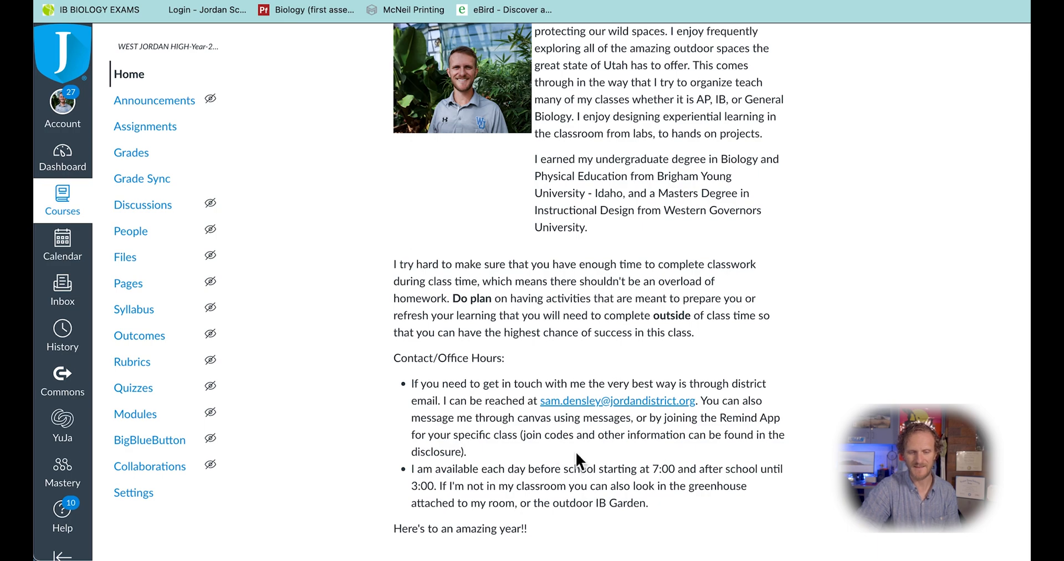
{"action": "scroll", "coordinate": [573, 453], "scroll_direction": "up", "scroll_amount": 10}
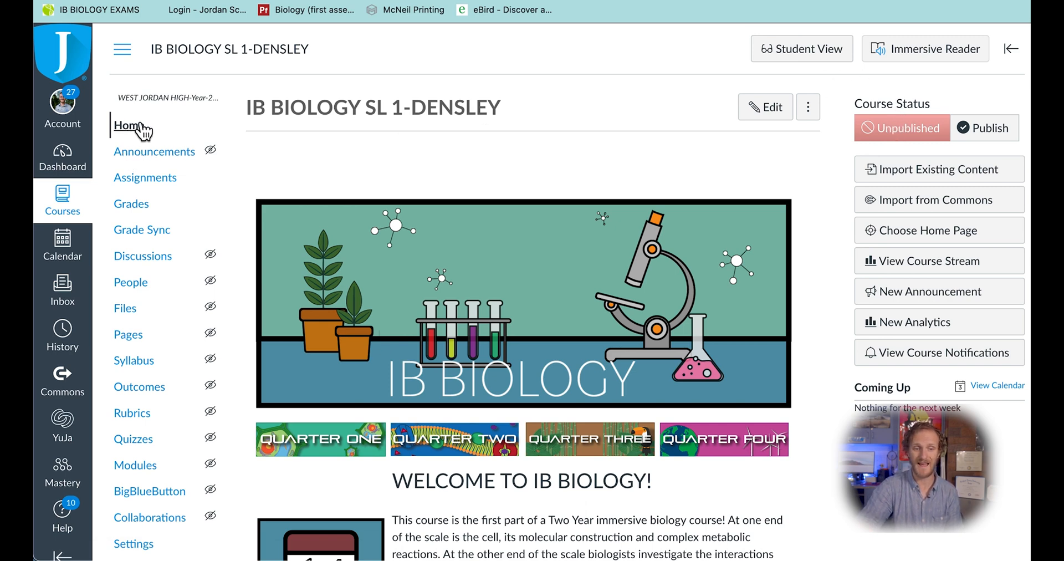
- Review the course home page choices and the front page option for the Homepage page, and return to the course home
{"action": "left_click", "coordinate": [937, 233]}
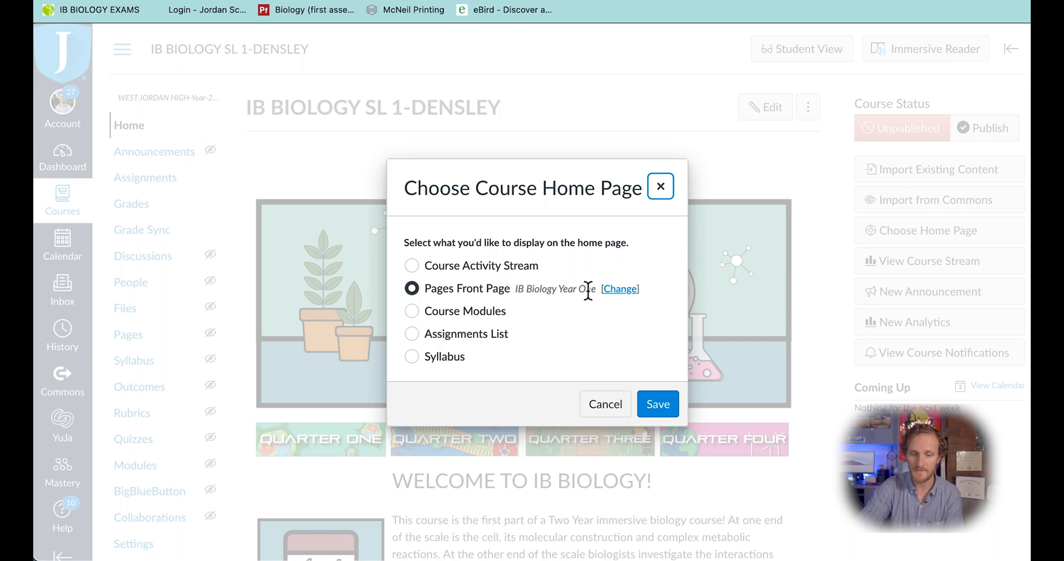
{"action": "left_click", "coordinate": [621, 294]}
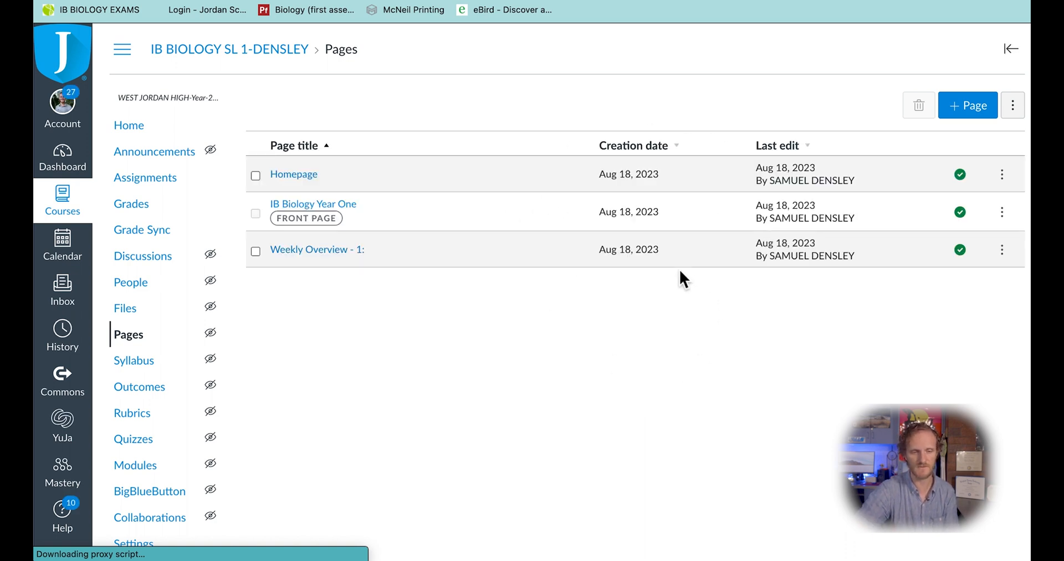
{"action": "left_click", "coordinate": [324, 212]}
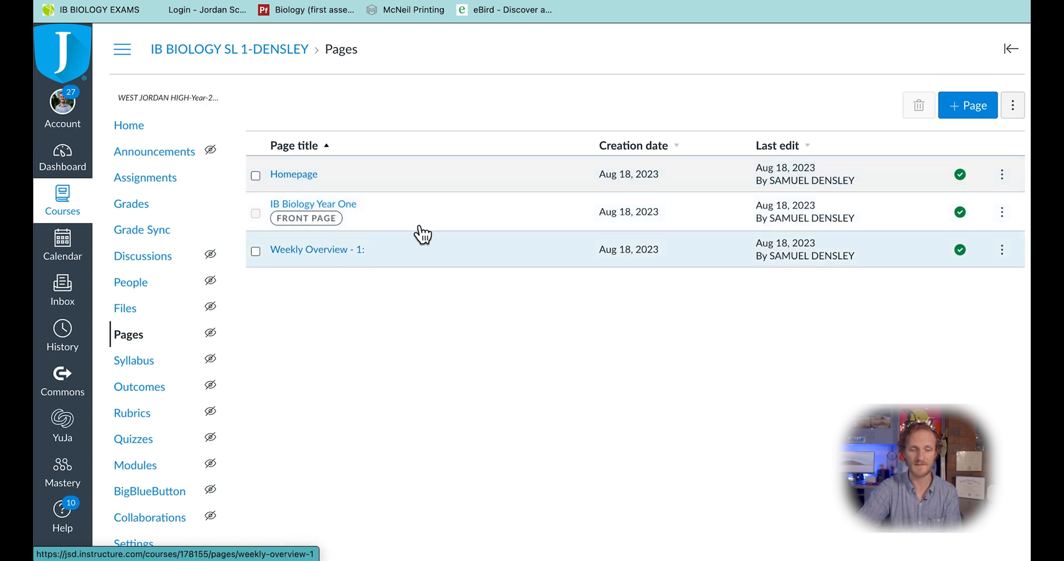
{"action": "left_click", "coordinate": [1003, 177]}
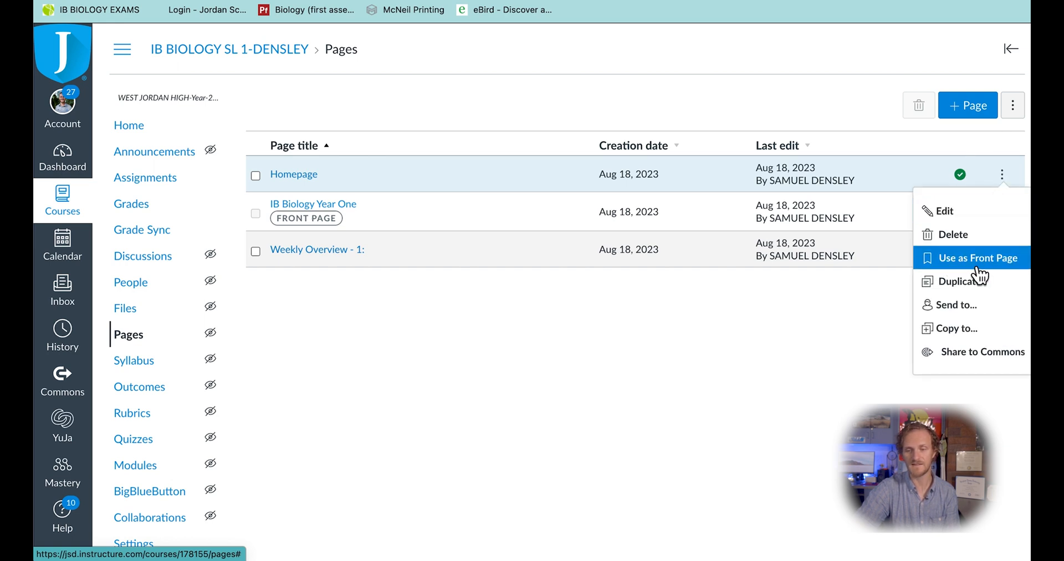
{"action": "left_click", "coordinate": [778, 354]}
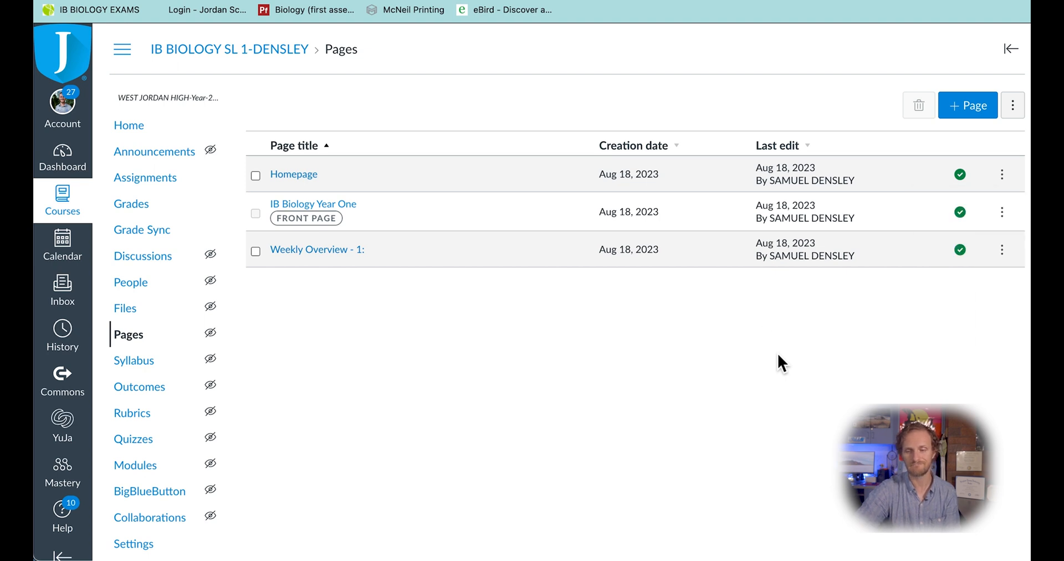
{"action": "left_click", "coordinate": [140, 136]}
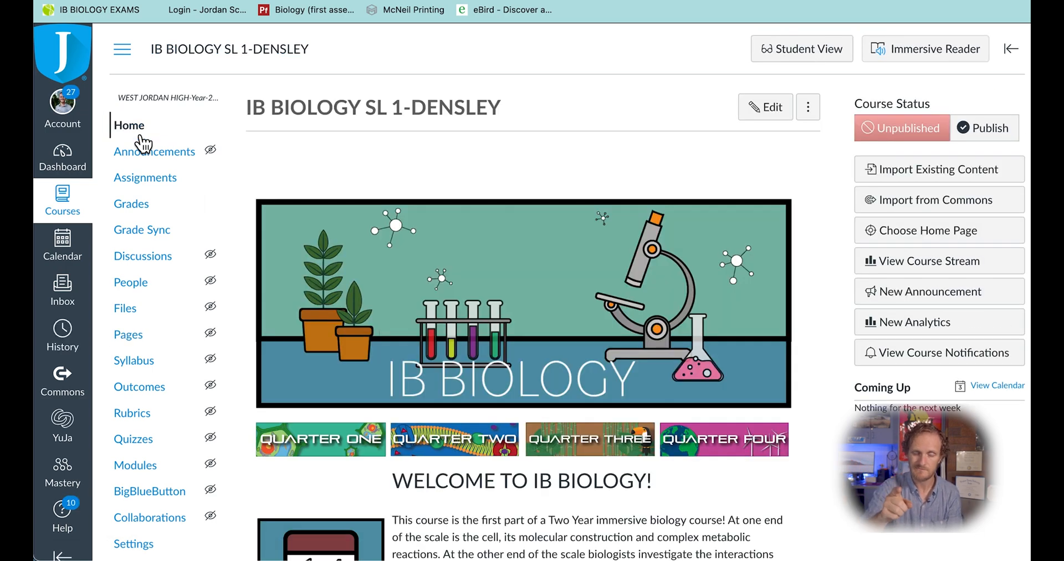
- Open the course assignments and examine the assignment groups, the matching Skyward grade categories and the form for adding a group
{"action": "scroll", "coordinate": [143, 145], "scroll_direction": "down", "scroll_amount": 3}
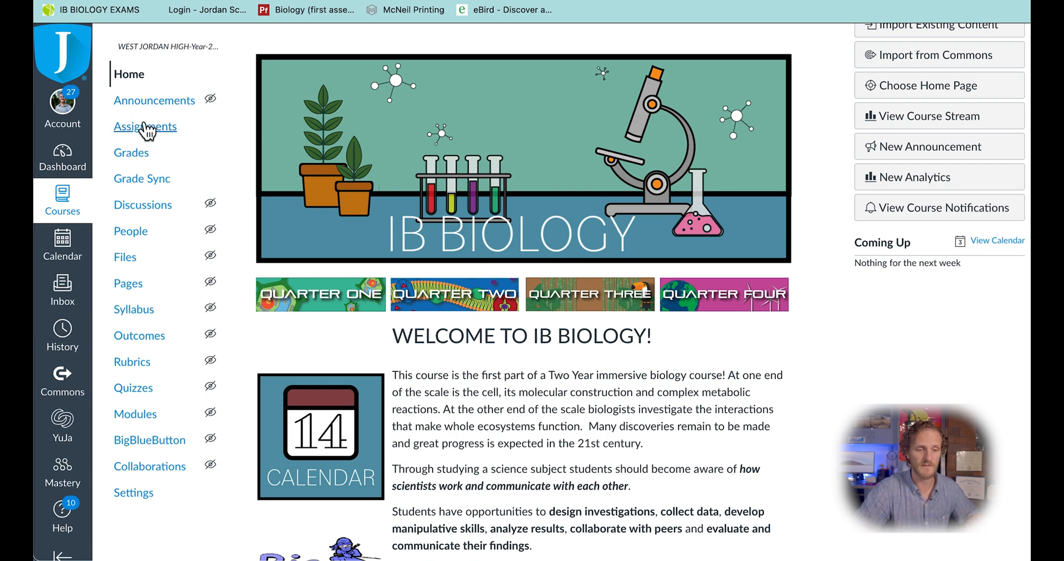
{"action": "left_click", "coordinate": [146, 128]}
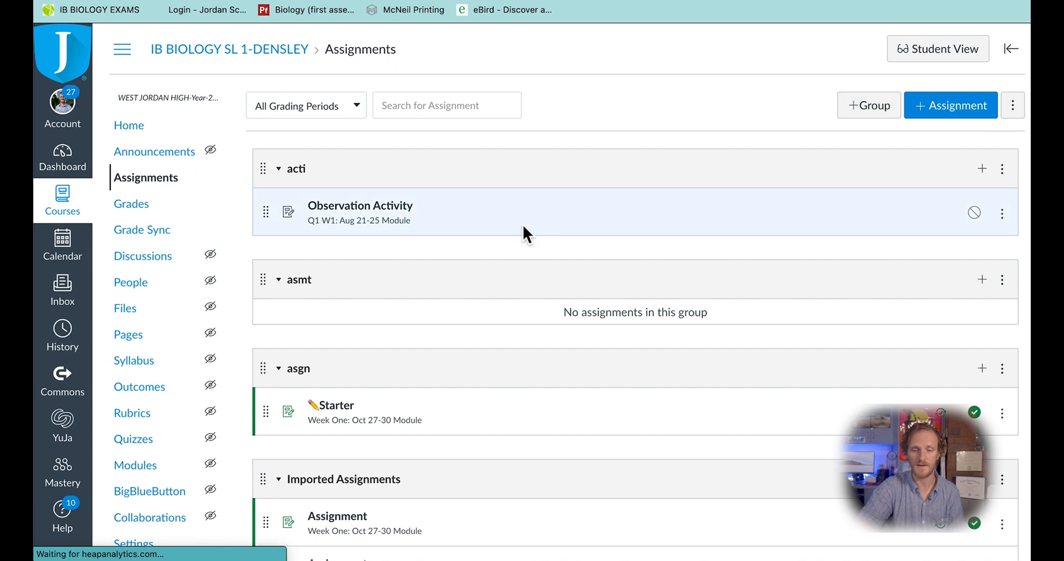
{"action": "scroll", "coordinate": [424, 185], "scroll_direction": "down", "scroll_amount": 1}
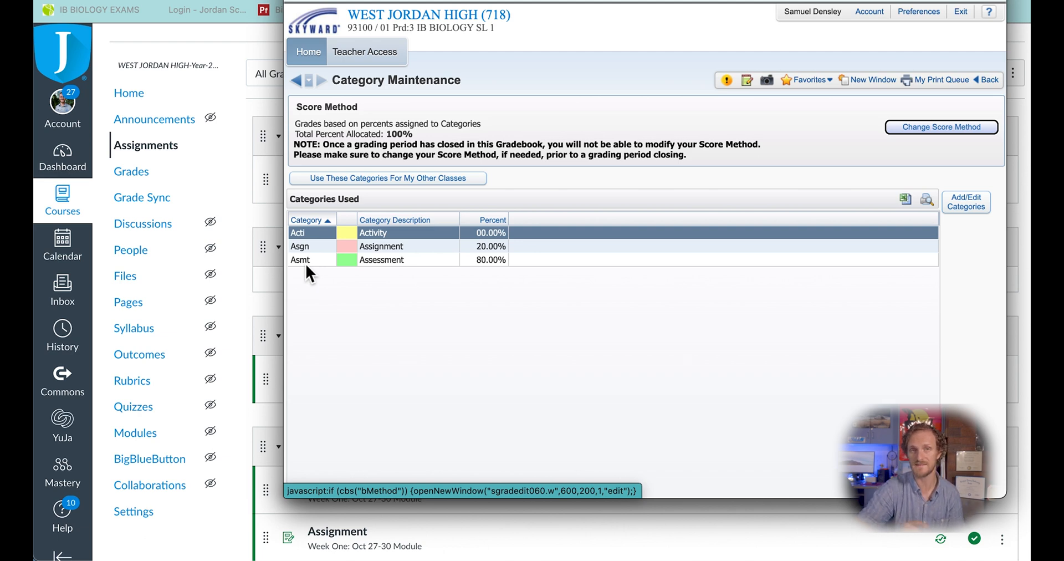
{"action": "left_click", "coordinate": [247, 235]}
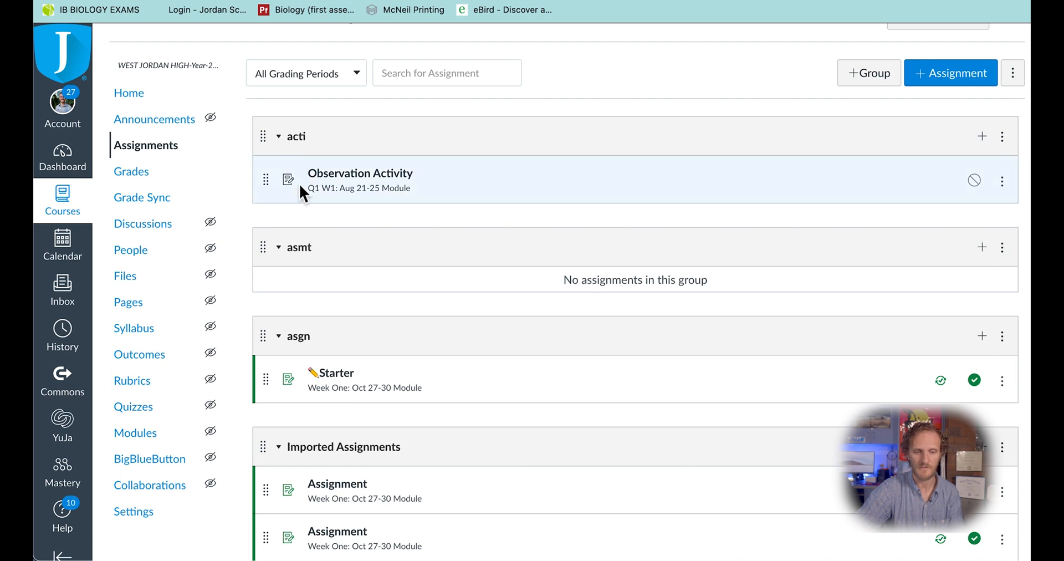
{"action": "left_click", "coordinate": [872, 75]}
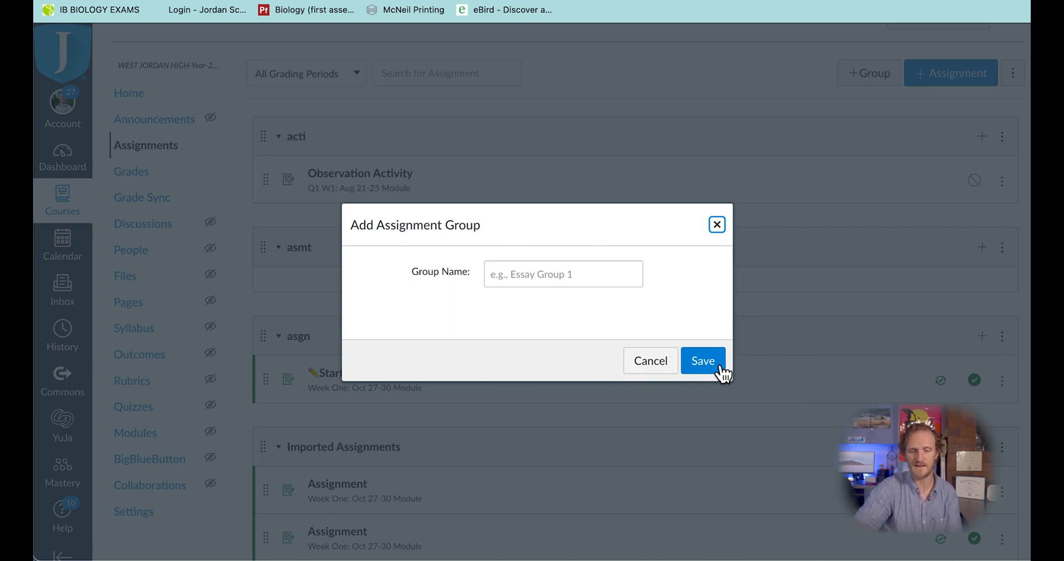
{"action": "left_click", "coordinate": [717, 225]}
- Move the first assignment under Imported Assignments into the asmt group
{"action": "scroll", "coordinate": [717, 223], "scroll_direction": "down", "scroll_amount": 5}
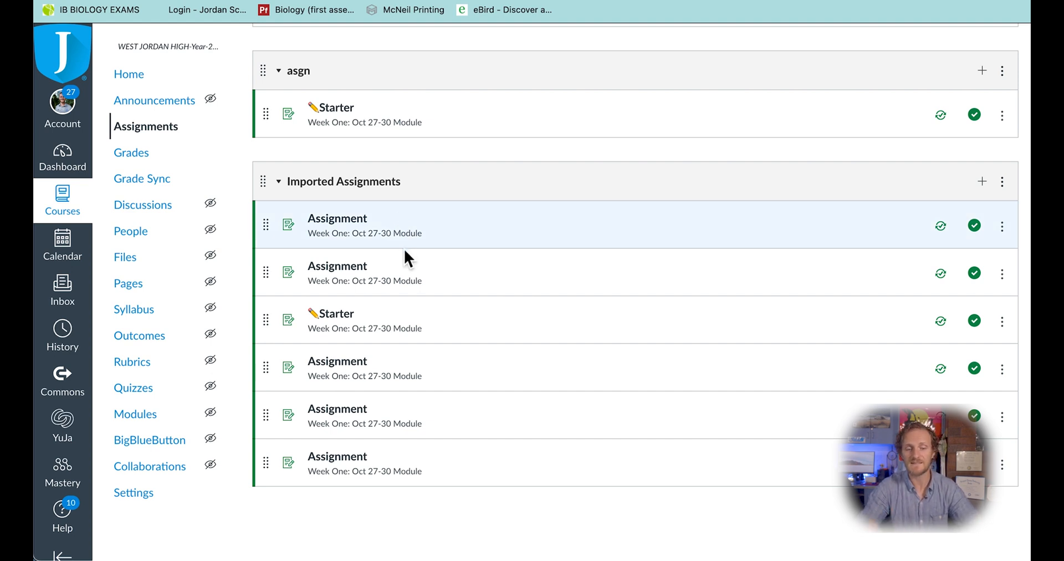
{"action": "left_click", "coordinate": [276, 239]}
{"action": "left_click_drag", "start_coordinate": [277, 238], "coordinate": [277, 82]}
{"action": "scroll", "coordinate": [416, 161], "scroll_direction": "up", "scroll_amount": 3}
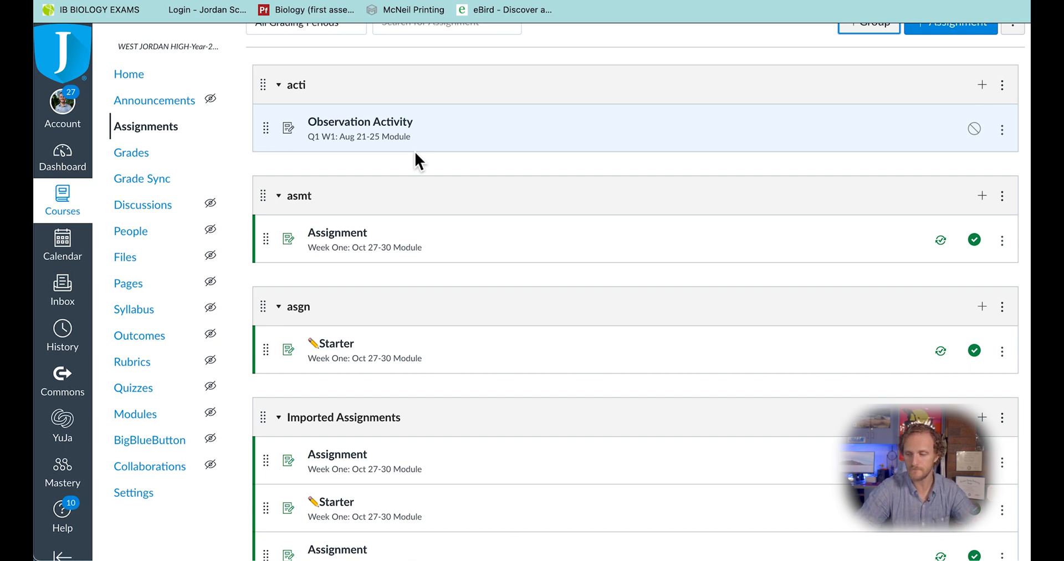
- Open the course modules and examine the contents of Q1 W1: Aug 21-25 and Week One: Oct 27-30
{"action": "left_click", "coordinate": [136, 80]}
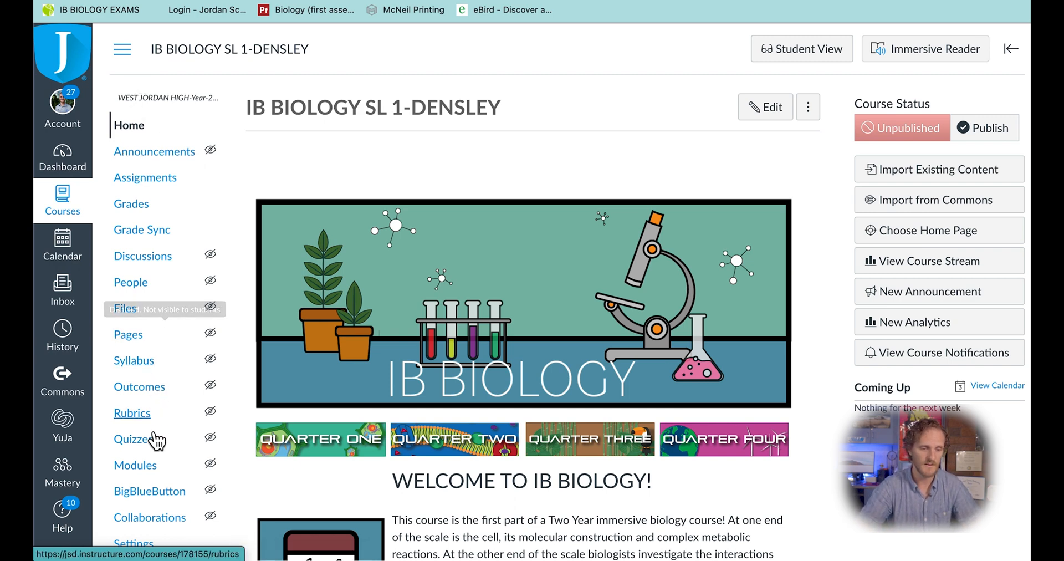
{"action": "left_click", "coordinate": [155, 472]}
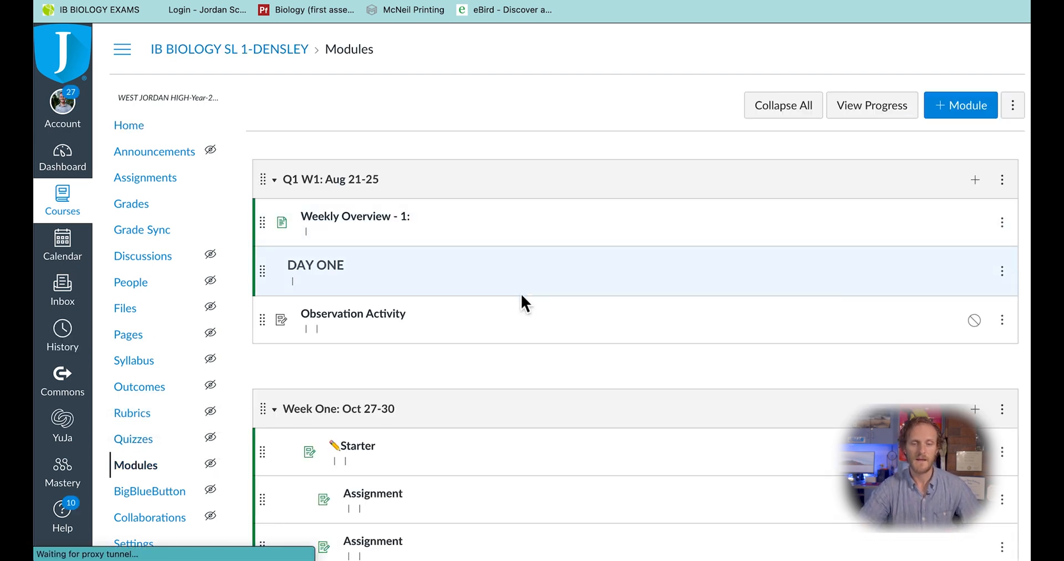
{"action": "scroll", "coordinate": [521, 294], "scroll_direction": "down", "scroll_amount": 1}
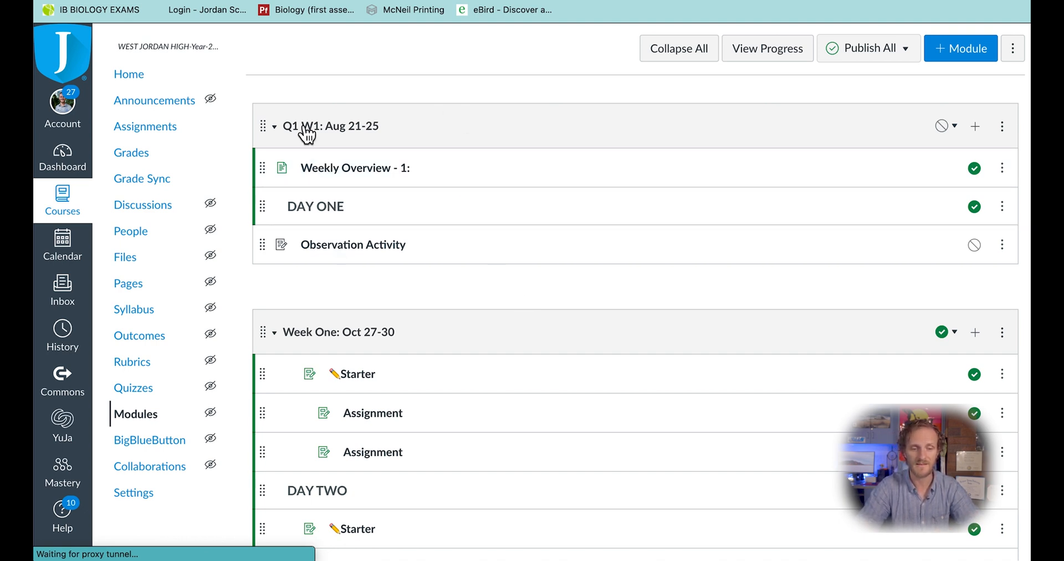
{"action": "scroll", "coordinate": [304, 153], "scroll_direction": "up", "scroll_amount": 1}
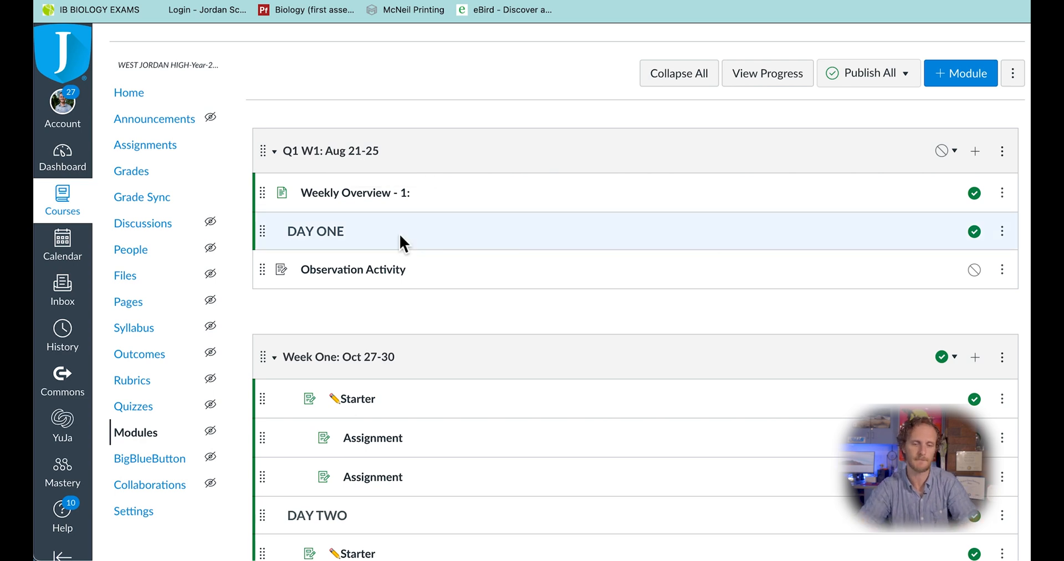
{"action": "scroll", "coordinate": [399, 332], "scroll_direction": "down", "scroll_amount": 3}
{"action": "scroll", "coordinate": [399, 331], "scroll_direction": "down", "scroll_amount": 3}
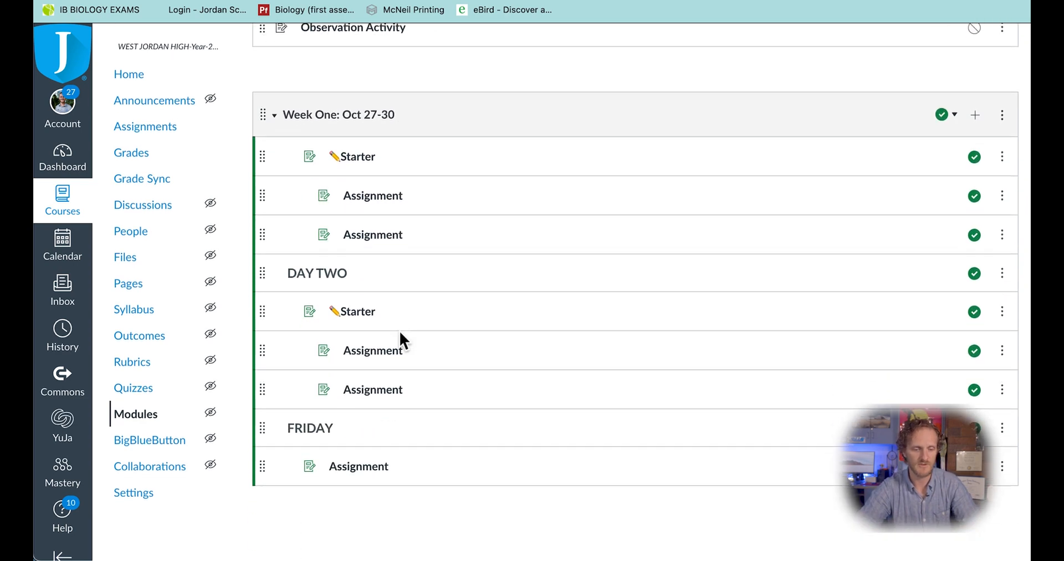
- Add a new module named "Q1 W2: Aug 28-Sep 1" to the course
{"action": "scroll", "coordinate": [399, 331], "scroll_direction": "up", "scroll_amount": 5}
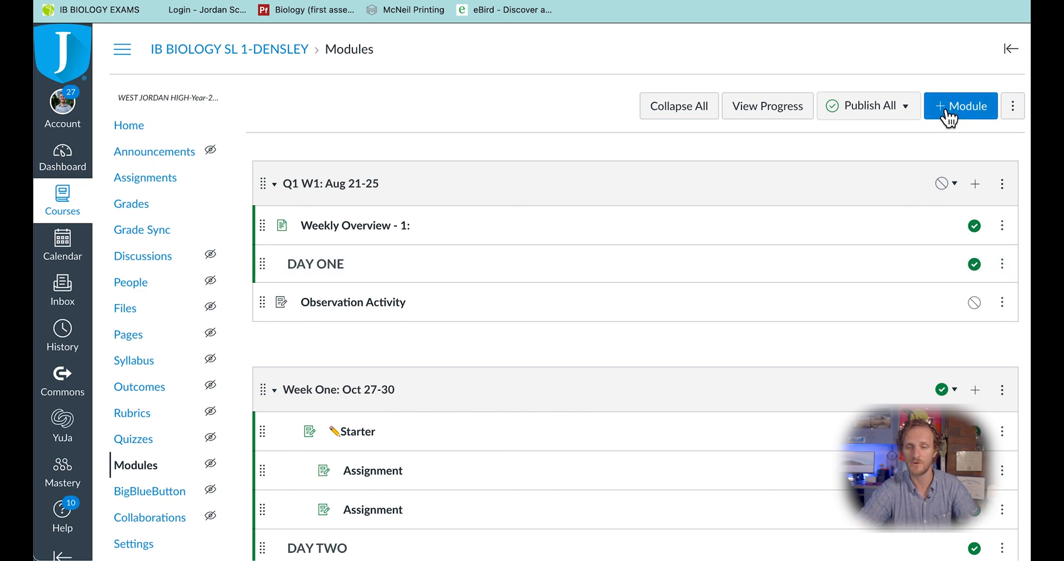
{"action": "left_click", "coordinate": [967, 118]}
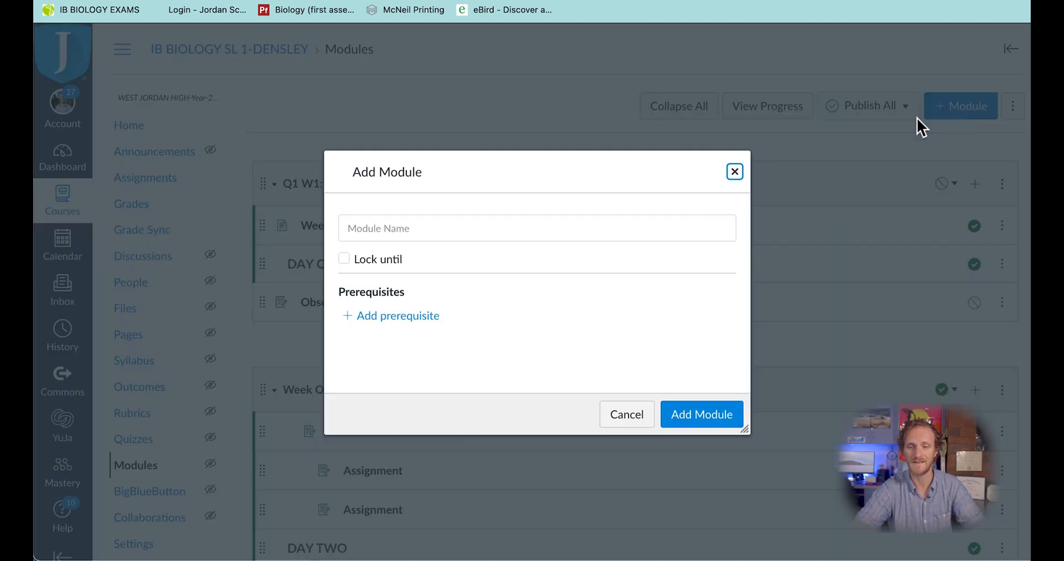
{"action": "left_click", "coordinate": [481, 236]}
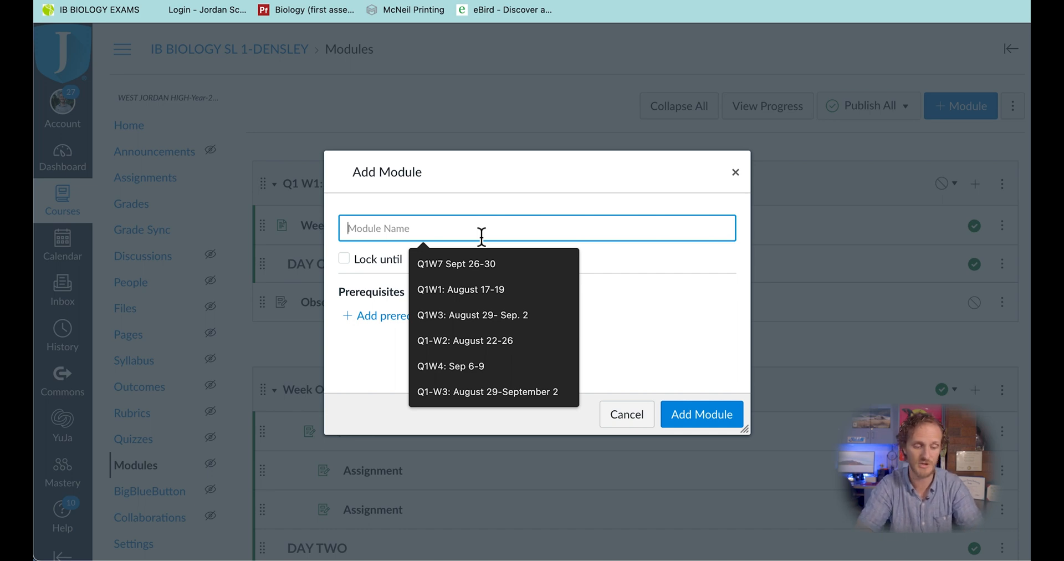
{"action": "type", "text": "Q1"}
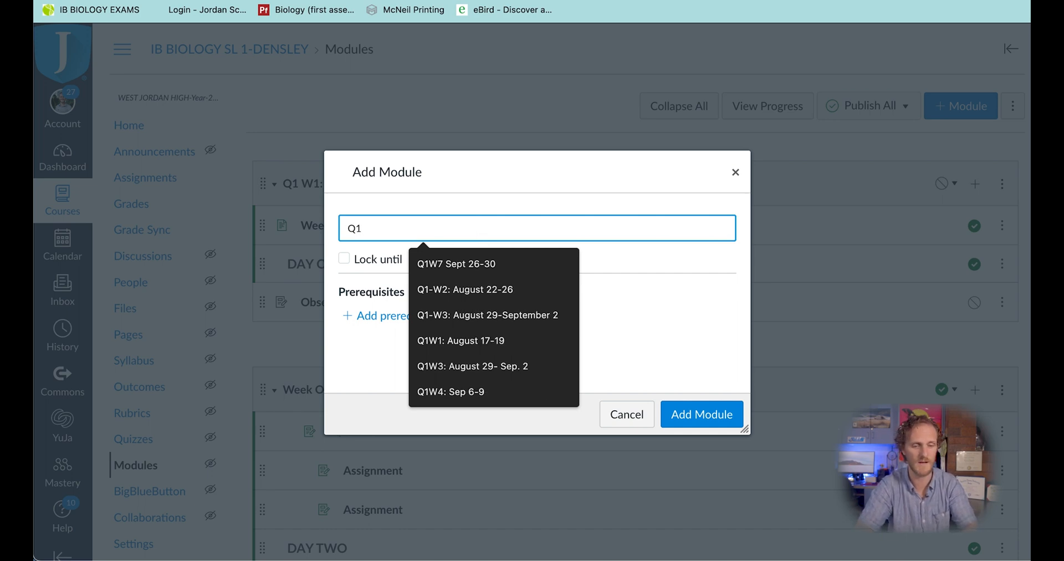
{"action": "type", "text": " W2"}
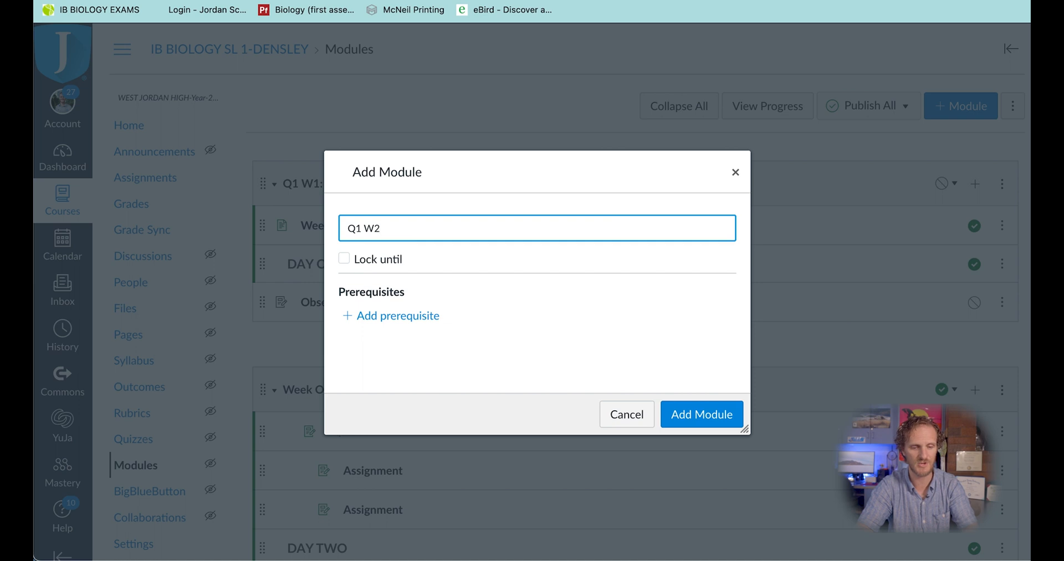
{"action": "type", "text": ": Au"}
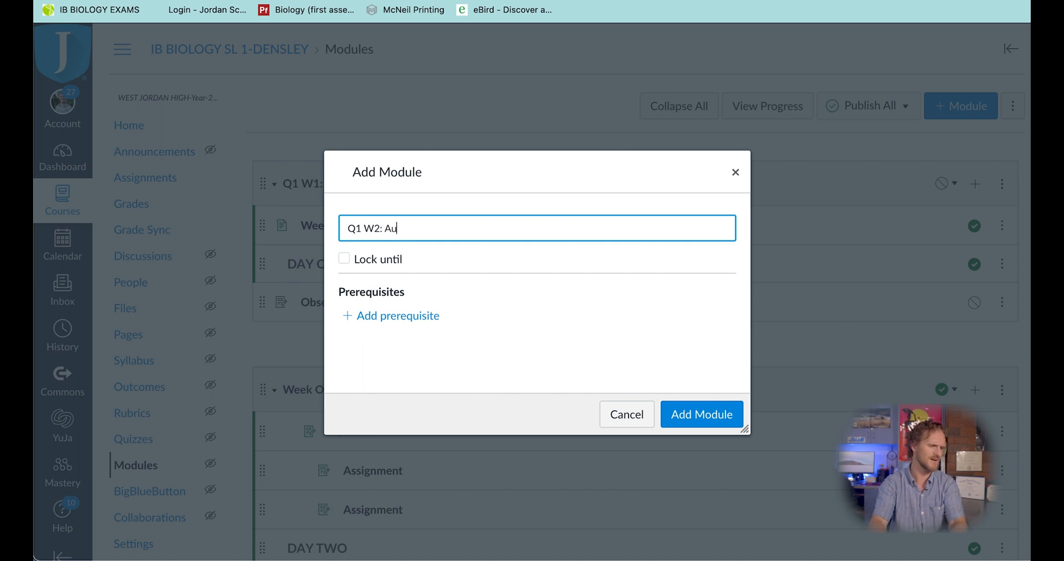
{"action": "type", "text": "g"}
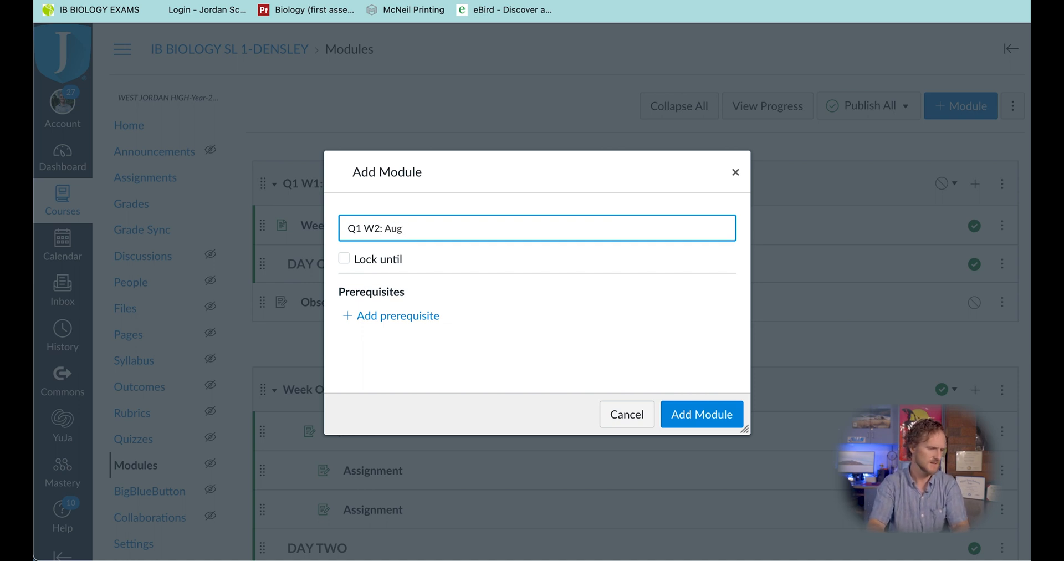
{"action": "type", "text": " 29"}
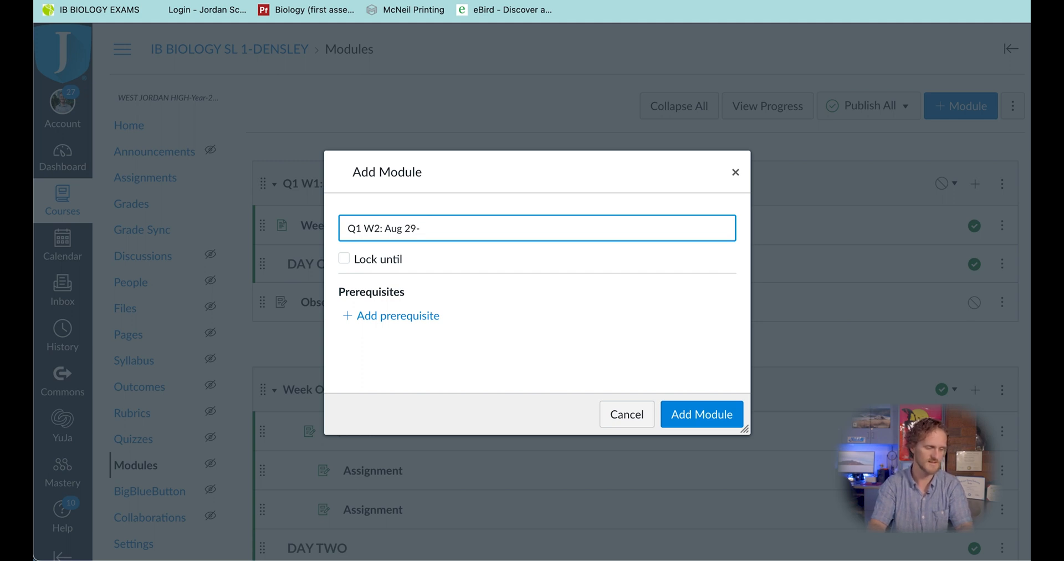
{"action": "type", "text": "-Sep"}
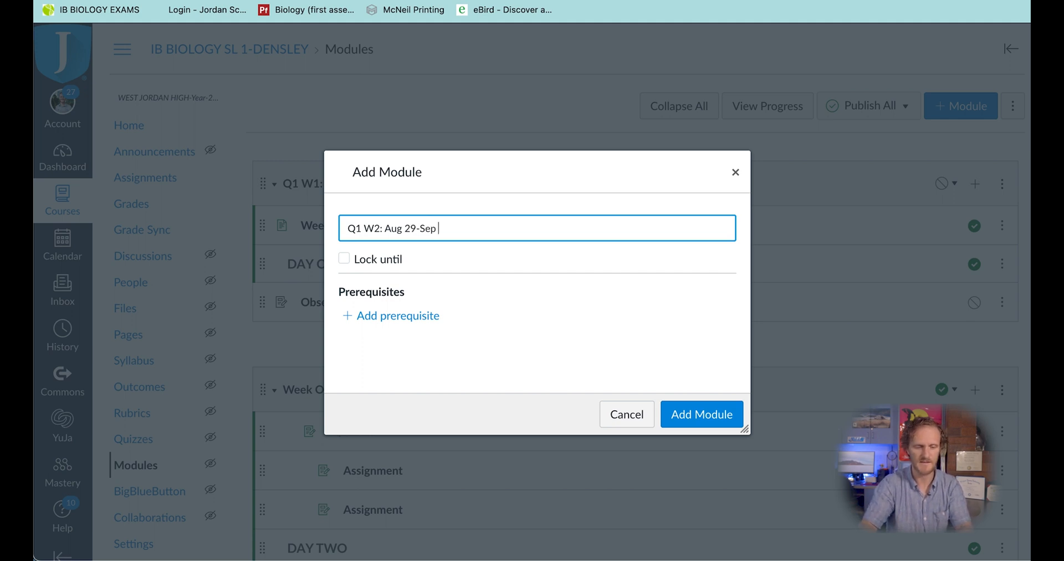
{"action": "type", "text": " 1"}
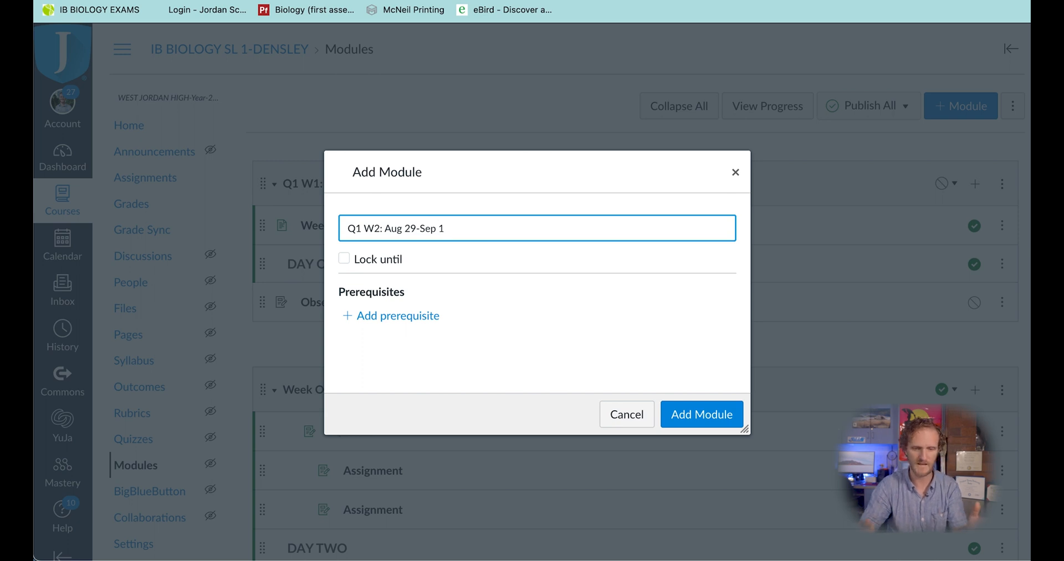
{"action": "left_click", "coordinate": [417, 233]}
{"action": "key", "text": "BackSpace"}
{"action": "type", "text": "8"}
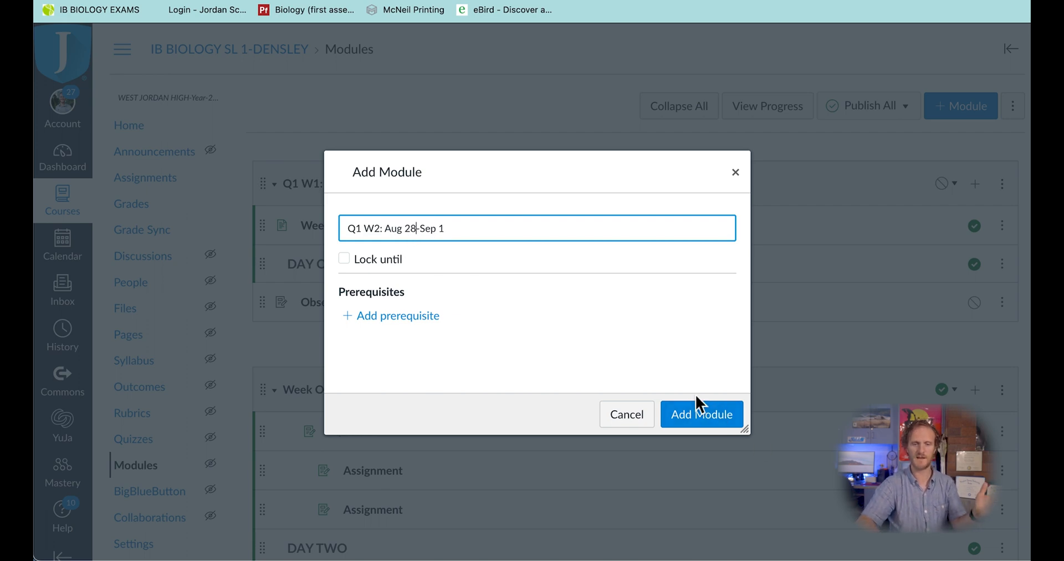
{"action": "left_click", "coordinate": [709, 417]}
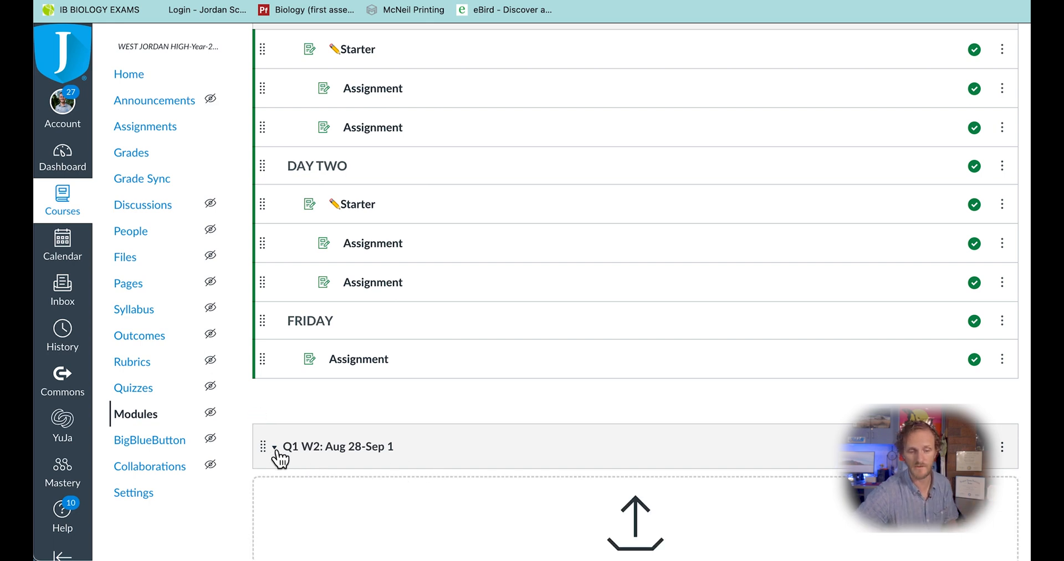
- Move the Q1 W2: Aug 28-Sep 1 module between Q1 W1: Aug 21-25 and Week One: Oct 27-30
{"action": "left_click_drag", "start_coordinate": [263, 446], "coordinate": [239, 171]}
{"action": "scroll", "coordinate": [295, 229], "scroll_direction": "up", "scroll_amount": 3}
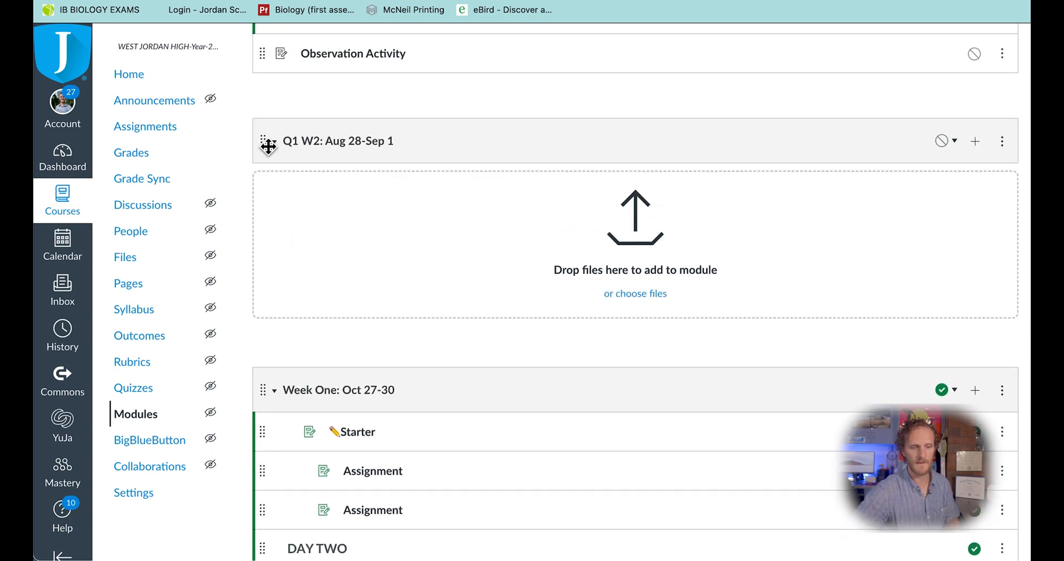
{"action": "scroll", "coordinate": [269, 143], "scroll_direction": "up", "scroll_amount": 3}
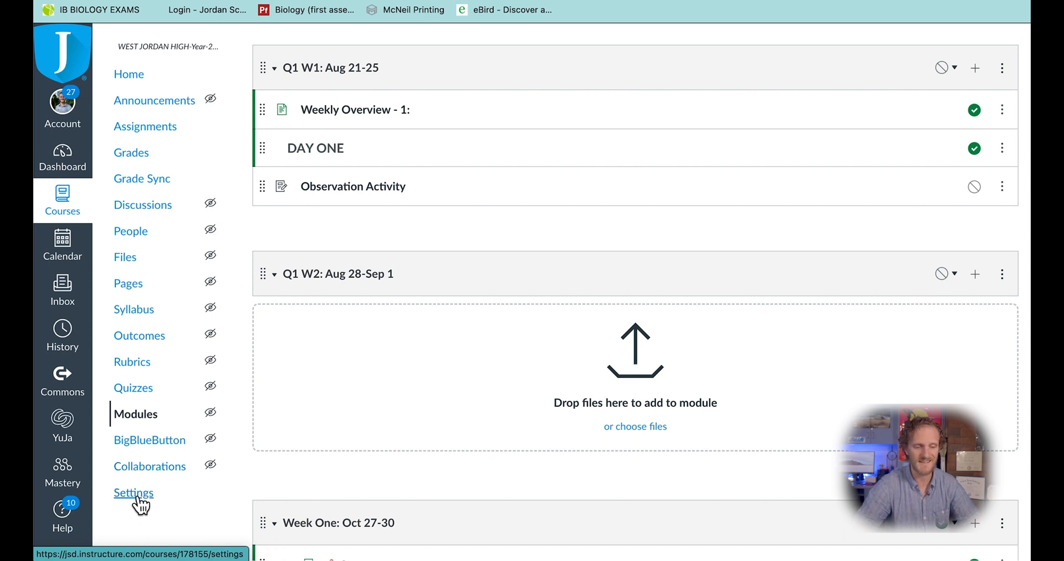
- In the course's navigation settings, make Modules visible to students and place it directly below Announcements
{"action": "left_click", "coordinate": [139, 499]}
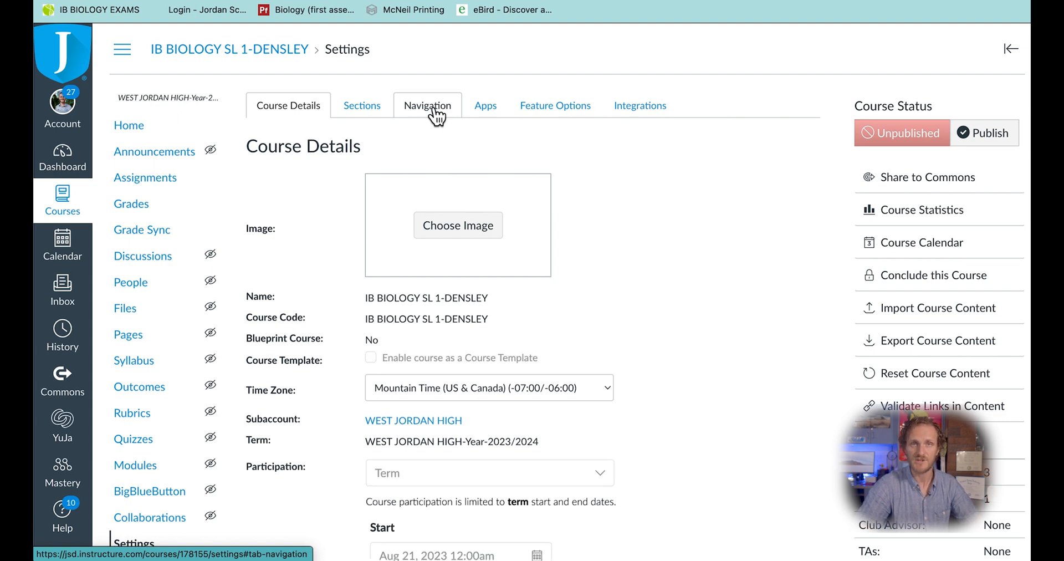
{"action": "left_click", "coordinate": [437, 111]}
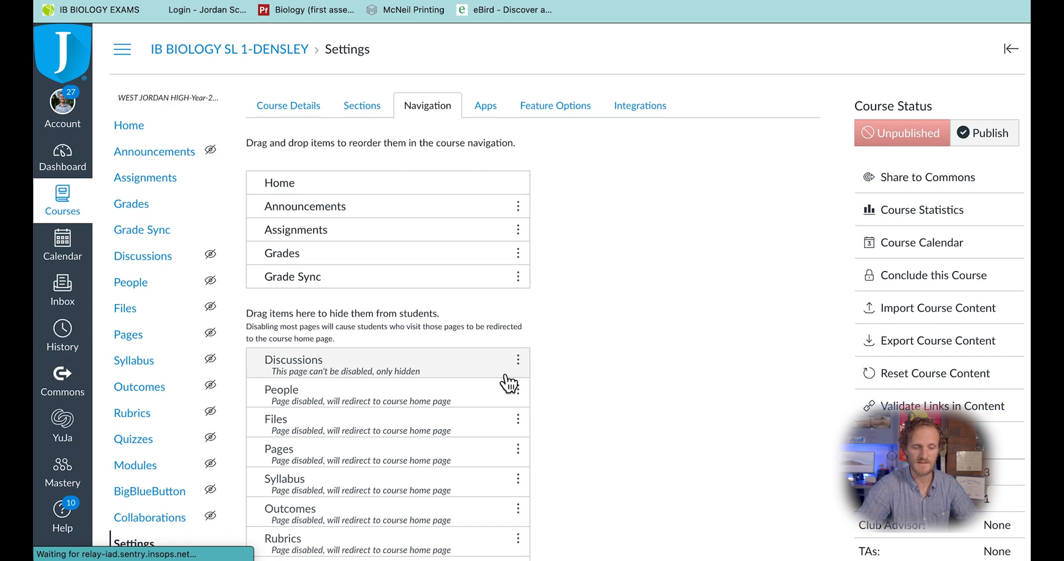
{"action": "scroll", "coordinate": [511, 357], "scroll_direction": "down", "scroll_amount": 3}
{"action": "left_click_drag", "start_coordinate": [529, 373], "coordinate": [522, 85]}
{"action": "left_click", "coordinate": [524, 114]}
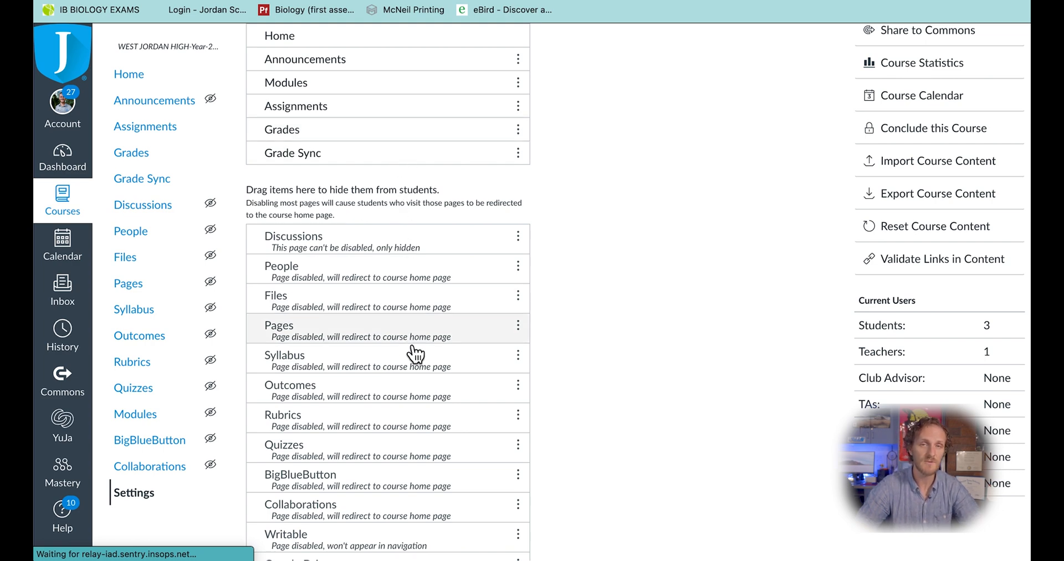
{"action": "scroll", "coordinate": [364, 94], "scroll_direction": "up", "scroll_amount": 1}
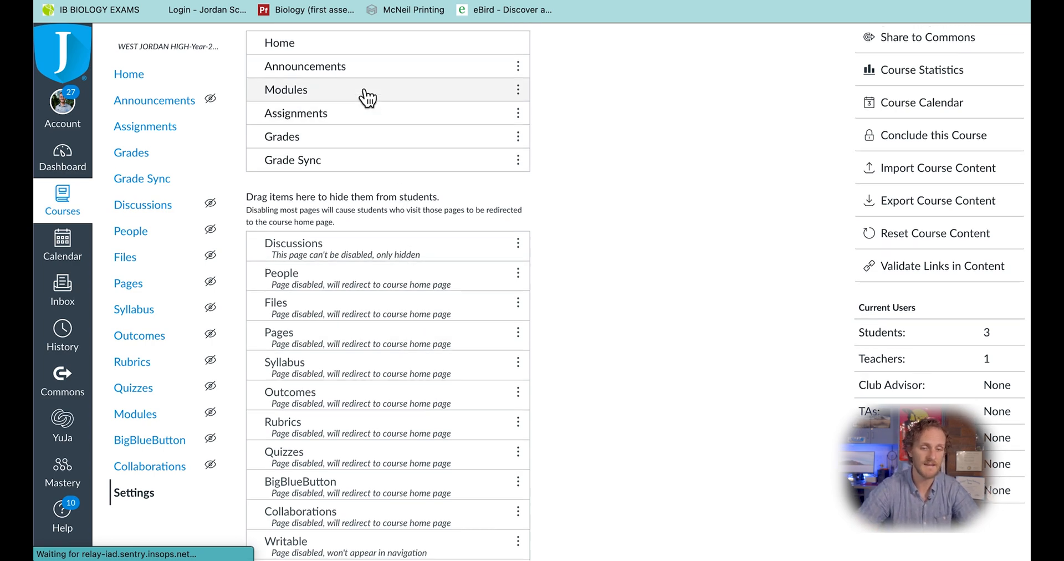
{"action": "scroll", "coordinate": [366, 94], "scroll_direction": "up", "scroll_amount": 3}
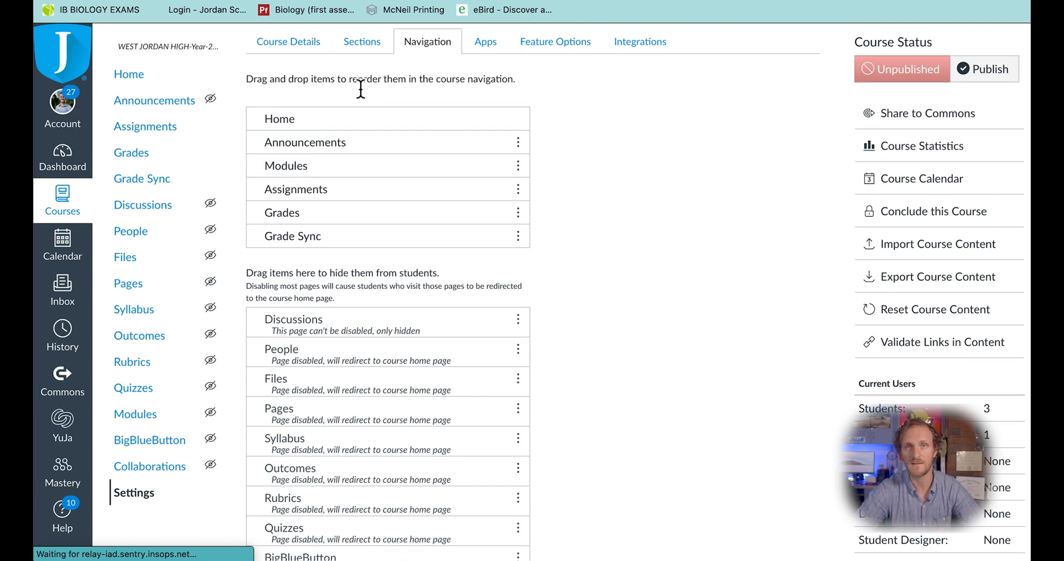
- Hide Announcements from students in the course navigation and save the navigation settings
{"action": "scroll", "coordinate": [423, 285], "scroll_direction": "down", "scroll_amount": 5}
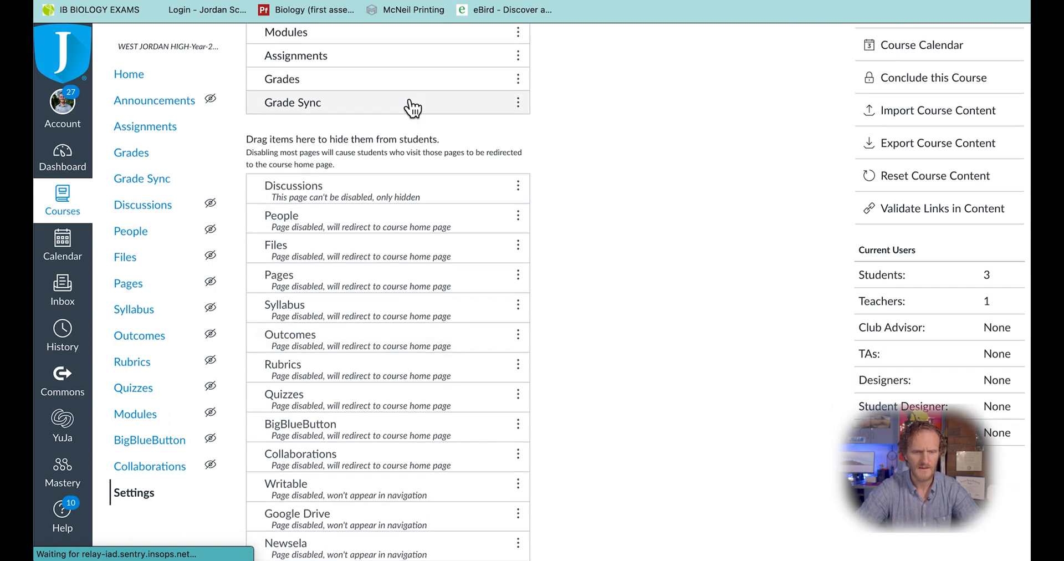
{"action": "scroll", "coordinate": [410, 107], "scroll_direction": "up", "scroll_amount": 3}
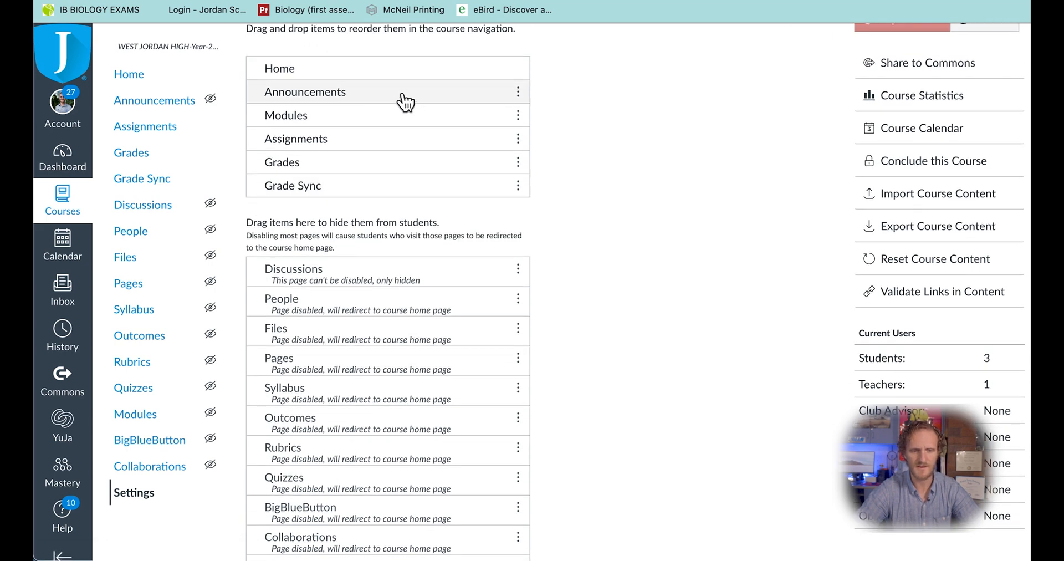
{"action": "left_click_drag", "start_coordinate": [405, 102], "coordinate": [423, 245]}
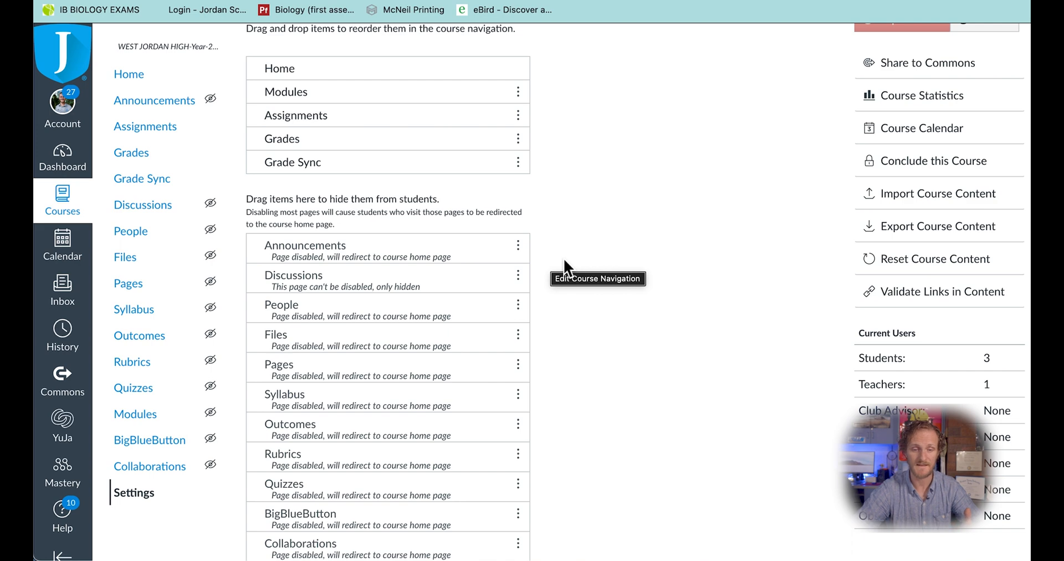
{"action": "scroll", "coordinate": [564, 258], "scroll_direction": "down", "scroll_amount": 20}
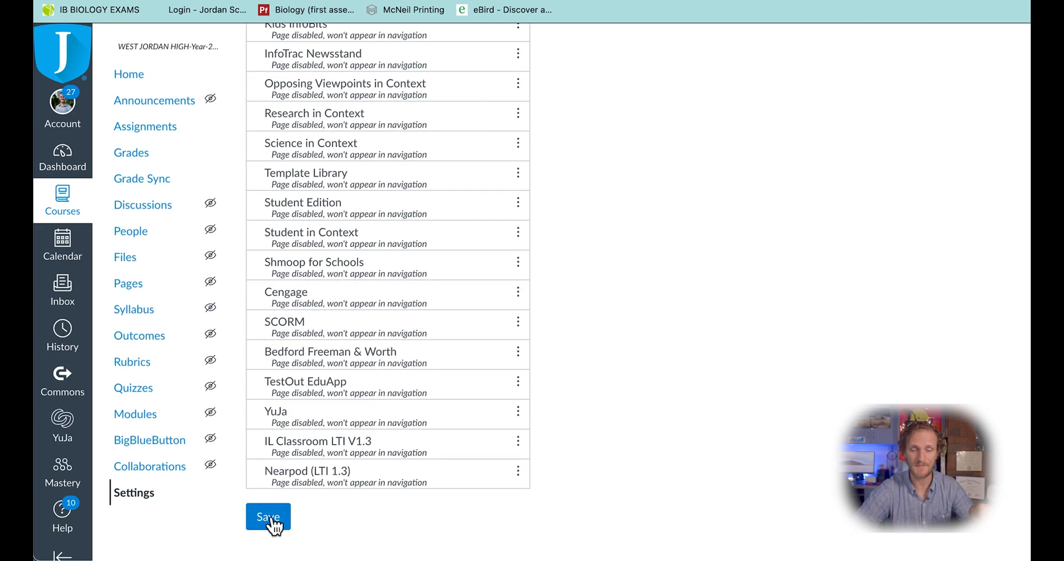
{"action": "left_click", "coordinate": [268, 517]}
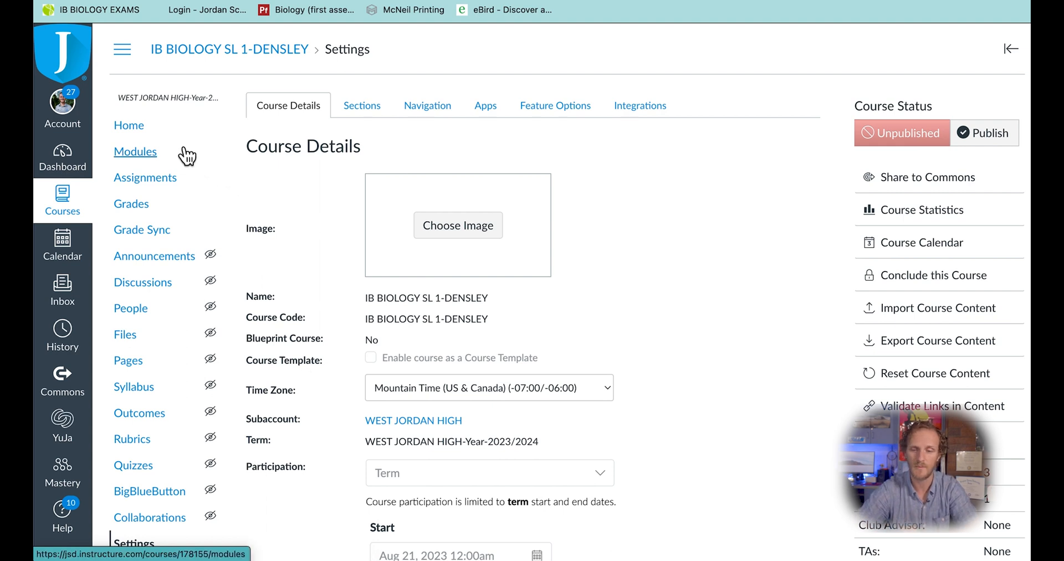
- Open the course home page for editing and remove the link from the Quarter One banner image
{"action": "left_click", "coordinate": [129, 126]}
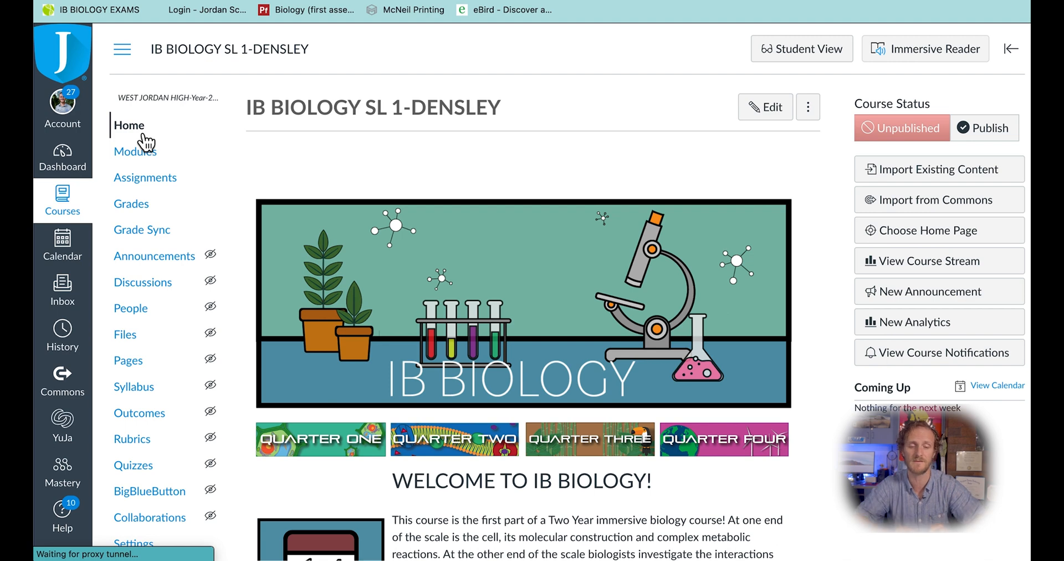
{"action": "scroll", "coordinate": [322, 205], "scroll_direction": "down", "scroll_amount": 1}
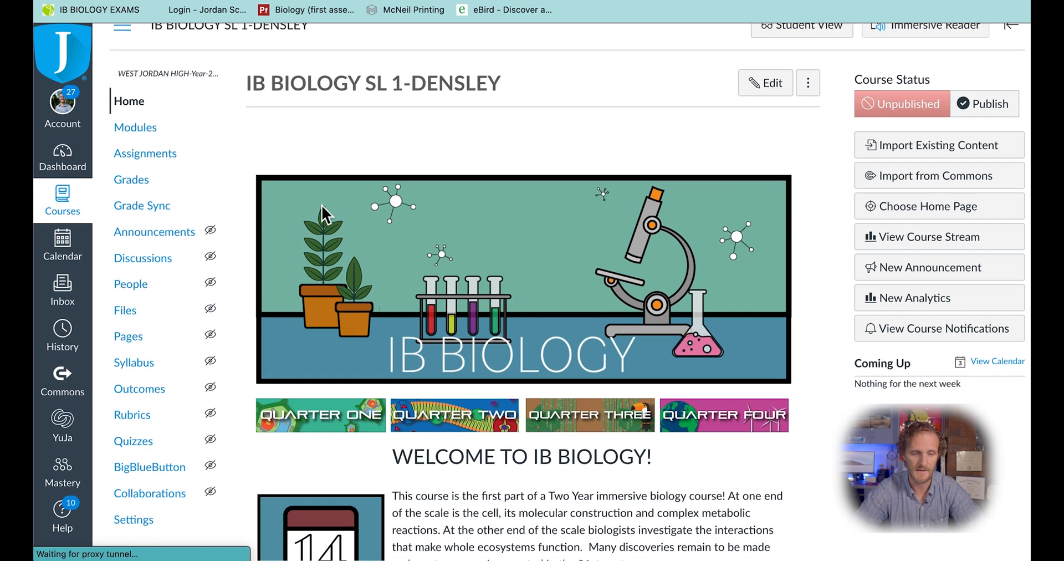
{"action": "scroll", "coordinate": [322, 205], "scroll_direction": "up", "scroll_amount": 1}
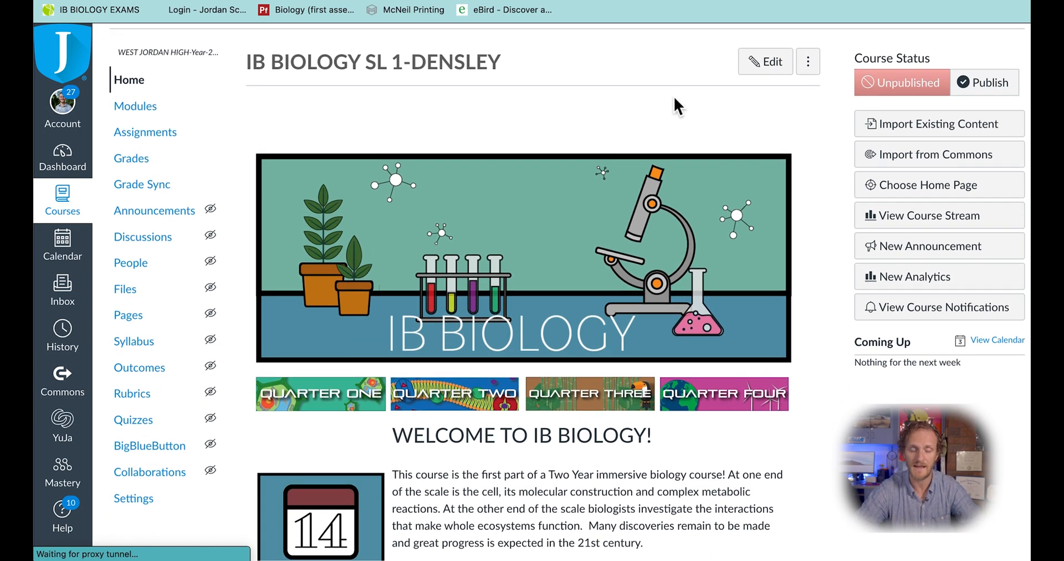
{"action": "left_click", "coordinate": [785, 71]}
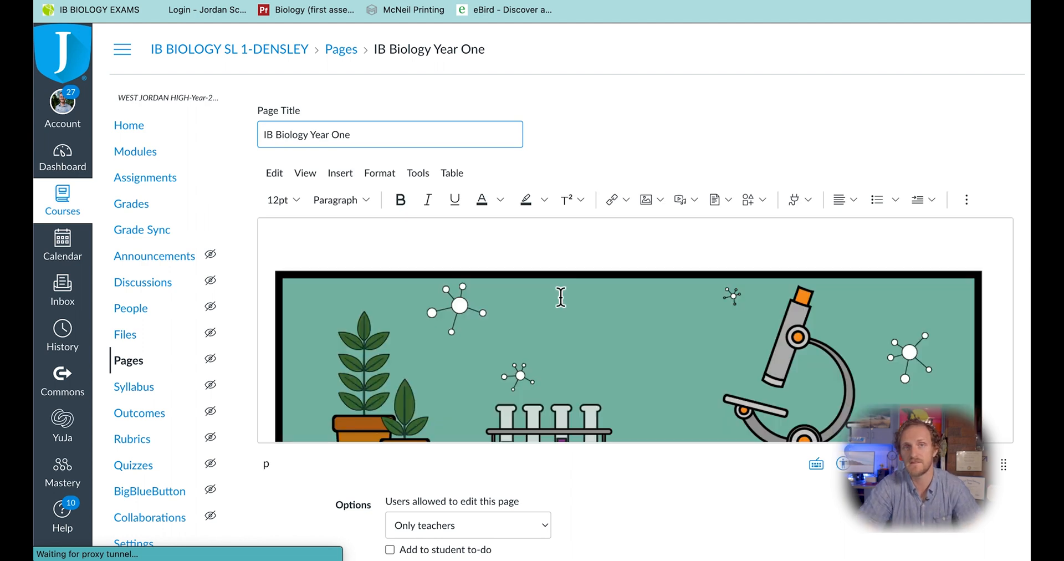
{"action": "scroll", "coordinate": [561, 297], "scroll_direction": "down", "scroll_amount": 5}
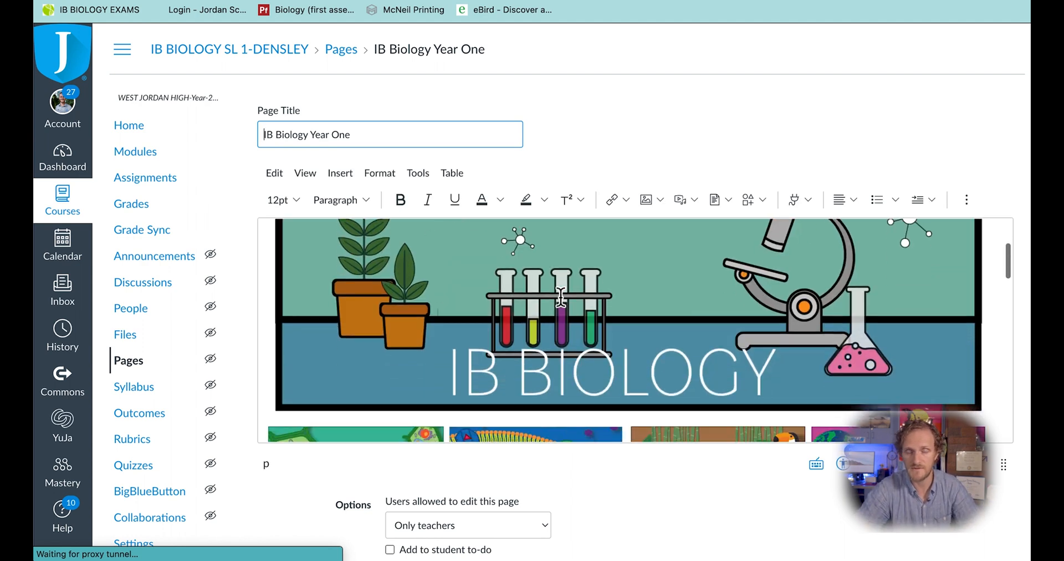
{"action": "scroll", "coordinate": [561, 297], "scroll_direction": "down", "scroll_amount": 2}
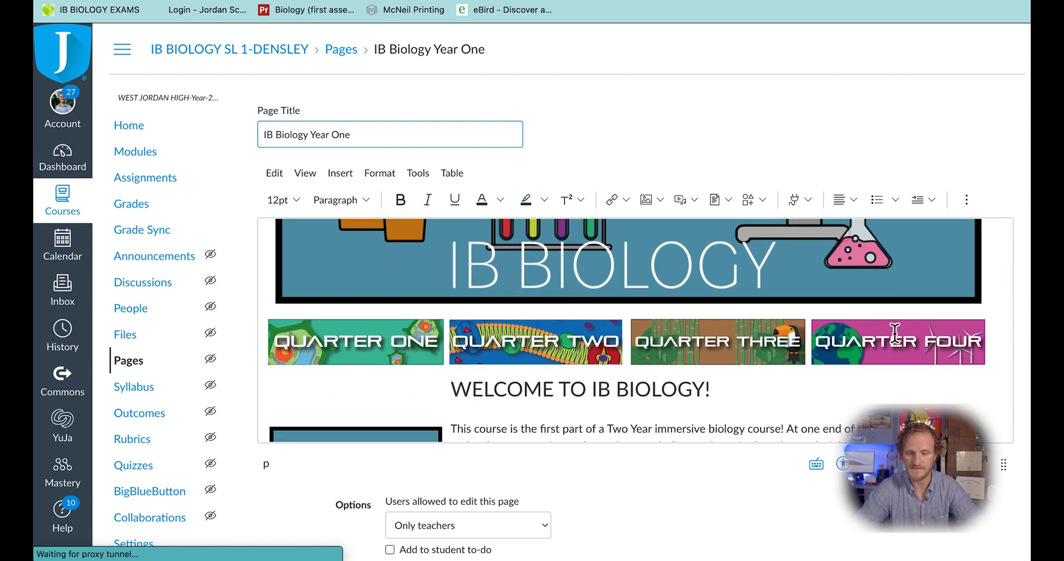
{"action": "left_click", "coordinate": [398, 352]}
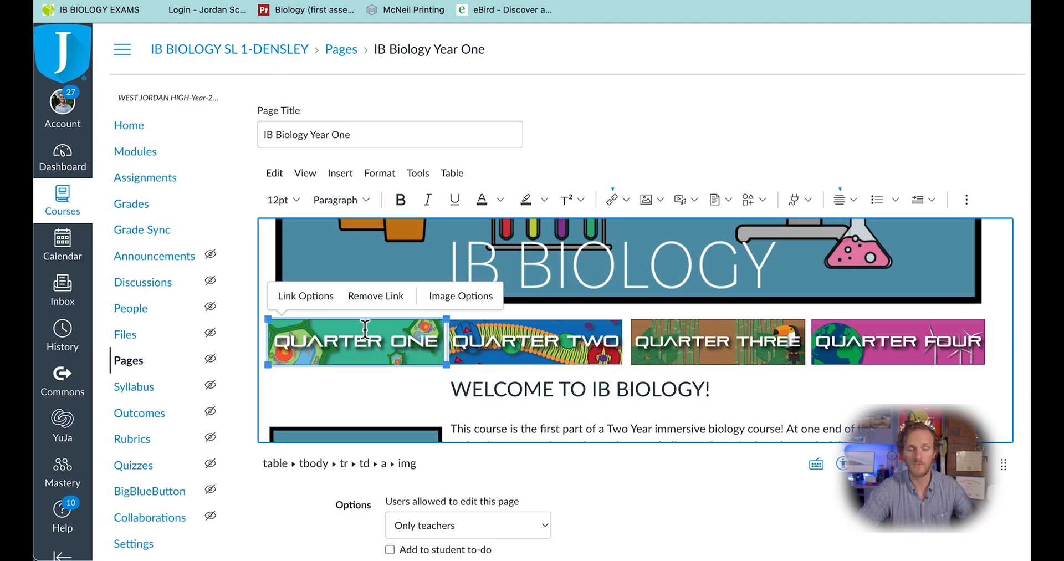
{"action": "left_click", "coordinate": [382, 296]}
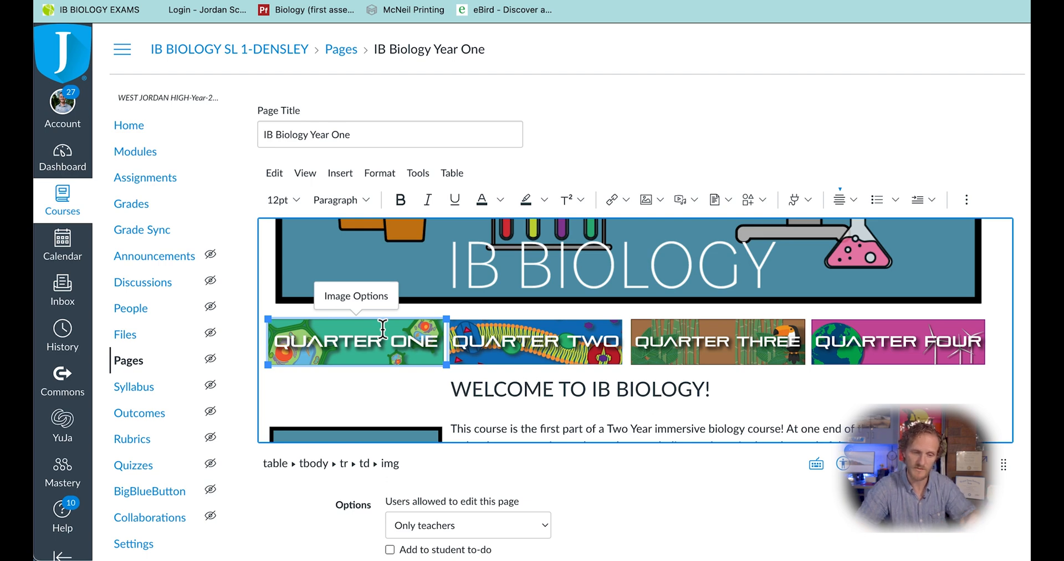
- Try to link the Quarter One banner image to a course module, then close the course link picker
{"action": "left_click", "coordinate": [620, 201]}
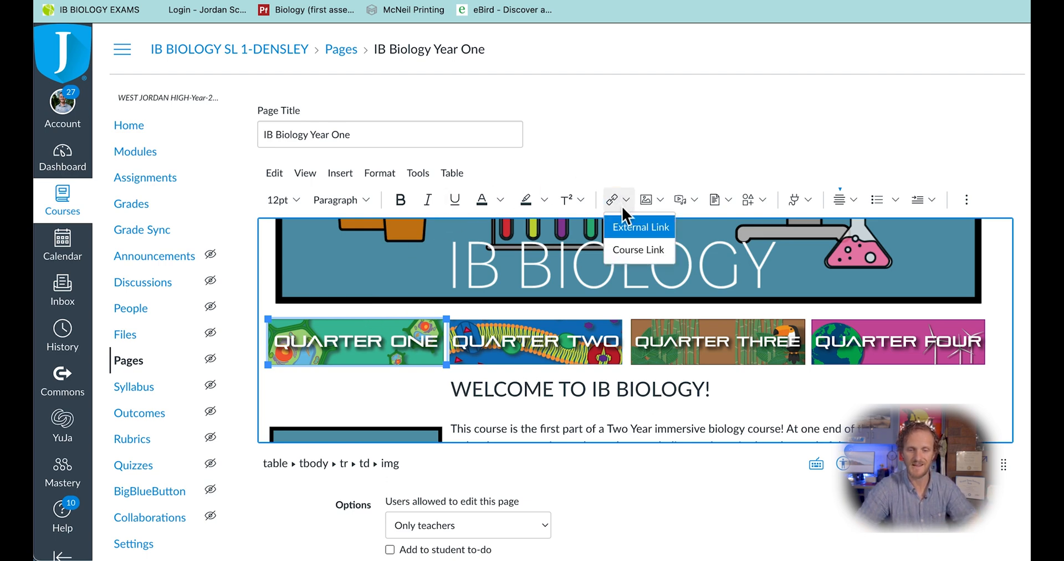
{"action": "left_click", "coordinate": [642, 259]}
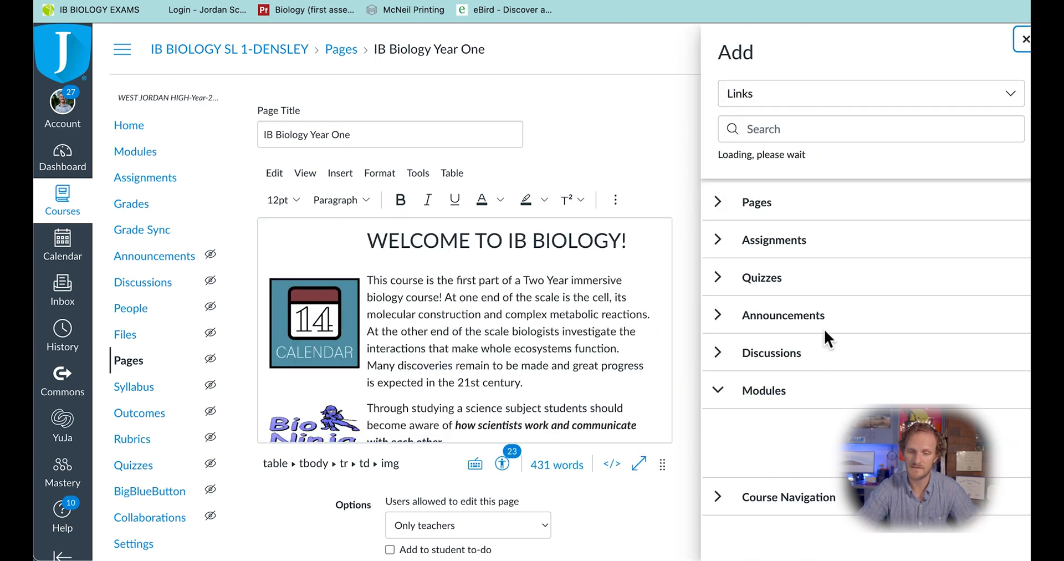
{"action": "scroll", "coordinate": [815, 321], "scroll_direction": "down", "scroll_amount": 2}
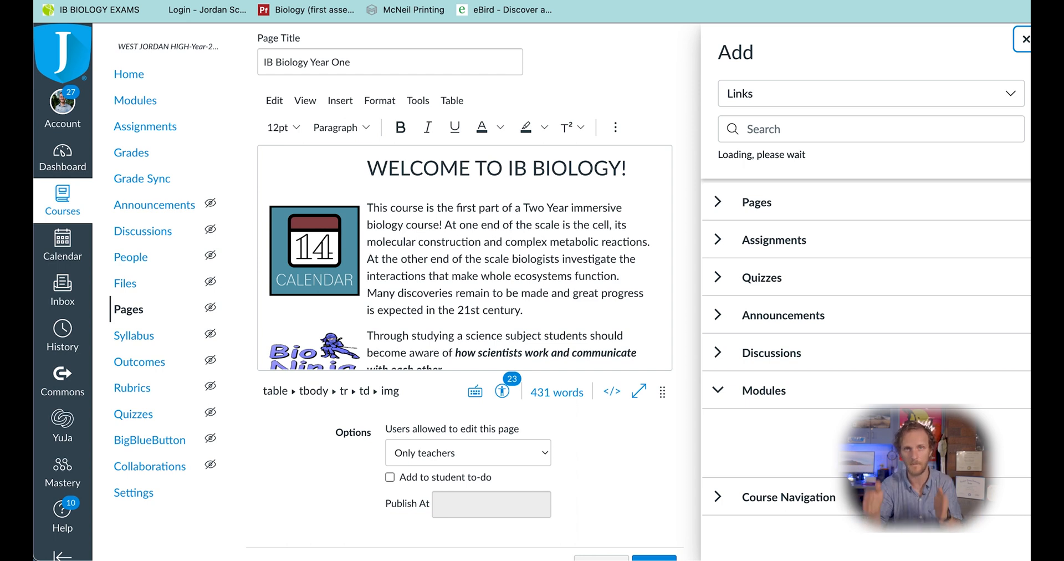
{"action": "left_click", "coordinate": [727, 397]}
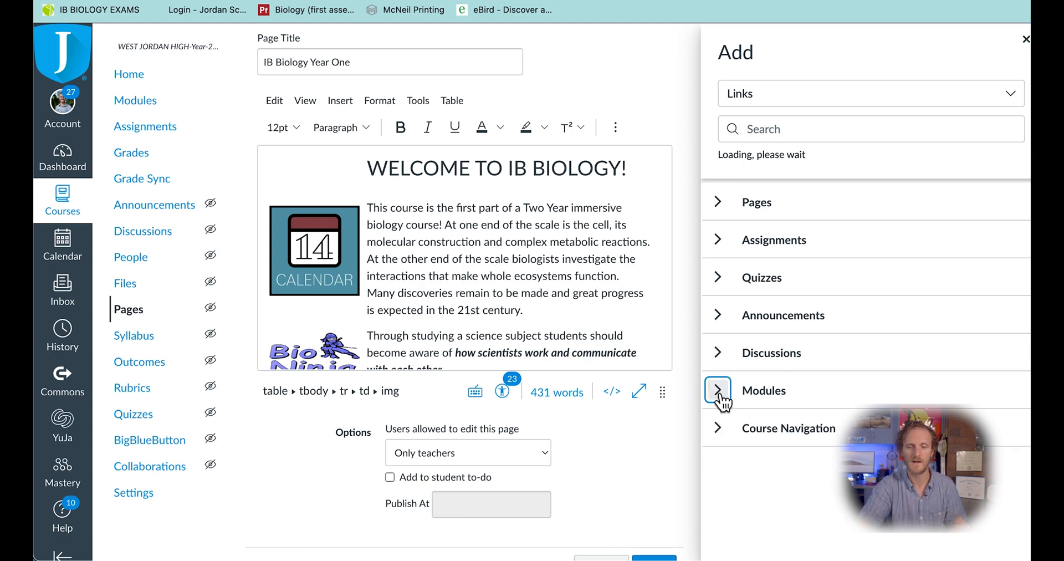
{"action": "left_click", "coordinate": [1026, 39]}
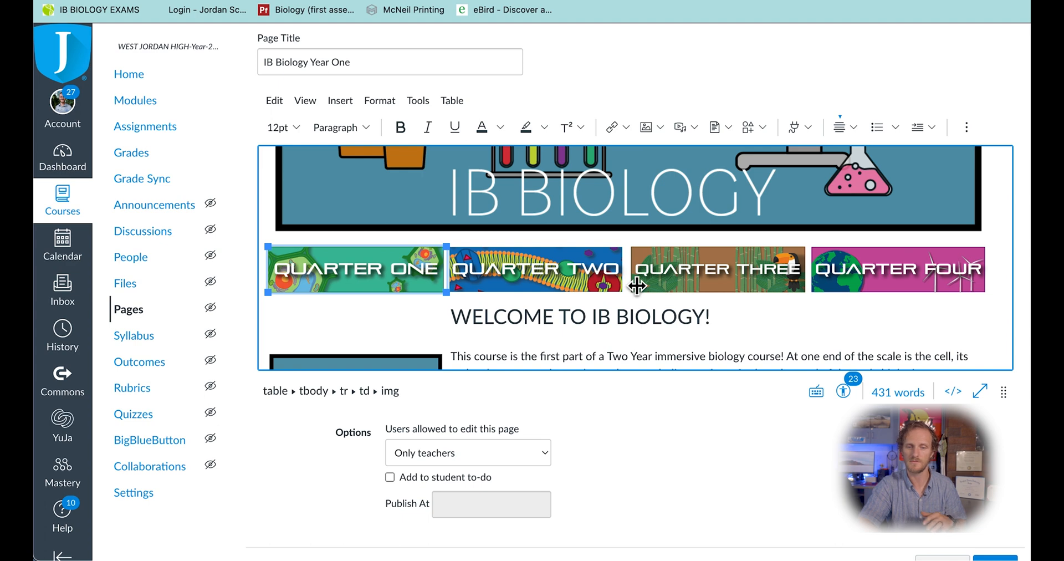
- Review the home page content from the calendar, Bio Ninja and Zoom images through the teacher introduction to the contact and office hours section
{"action": "scroll", "coordinate": [555, 285], "scroll_direction": "down", "scroll_amount": 3}
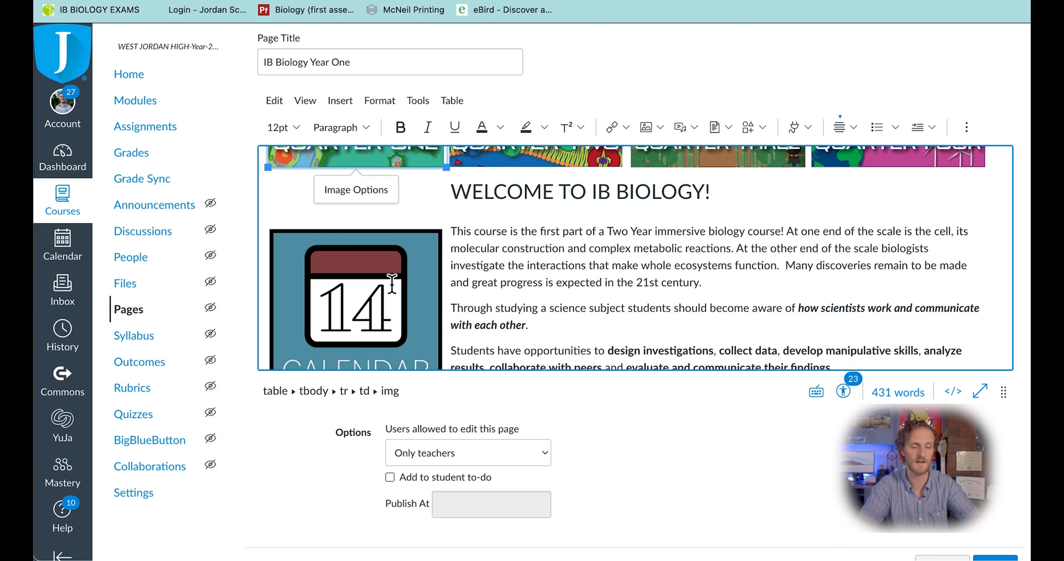
{"action": "scroll", "coordinate": [392, 284], "scroll_direction": "down", "scroll_amount": 5}
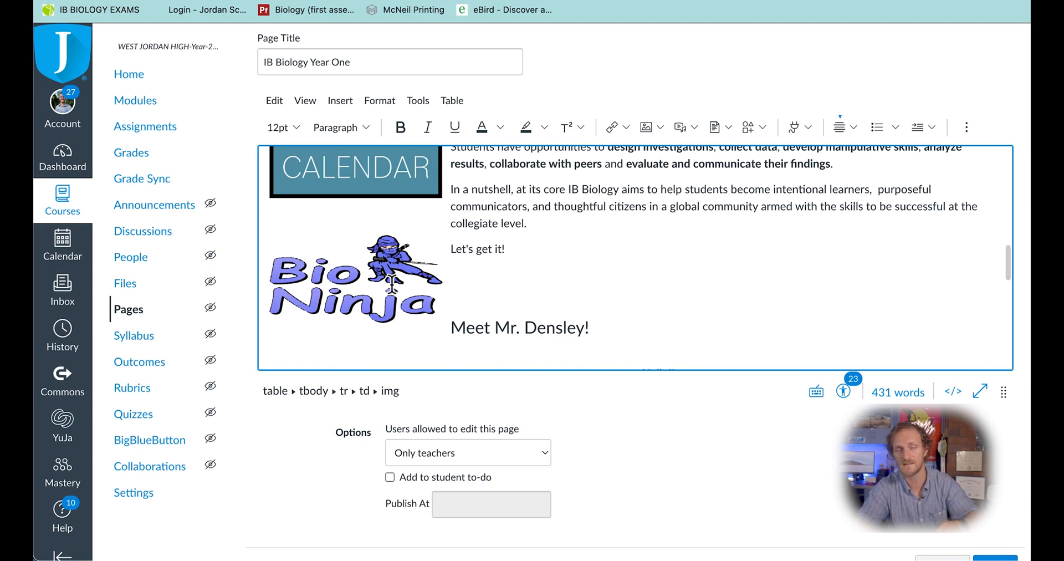
{"action": "scroll", "coordinate": [392, 284], "scroll_direction": "down", "scroll_amount": 3}
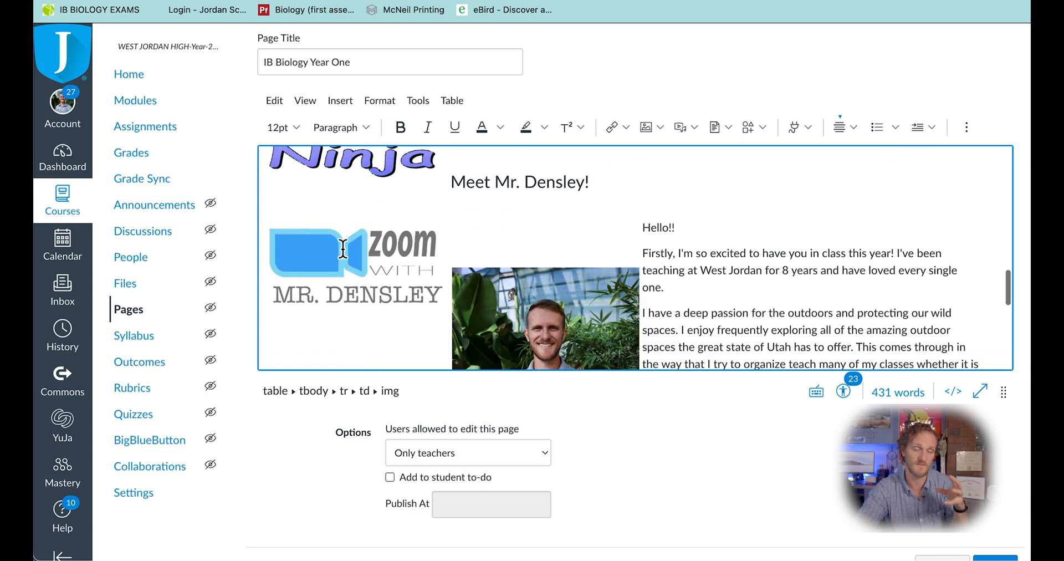
{"action": "scroll", "coordinate": [455, 271], "scroll_direction": "down", "scroll_amount": 6}
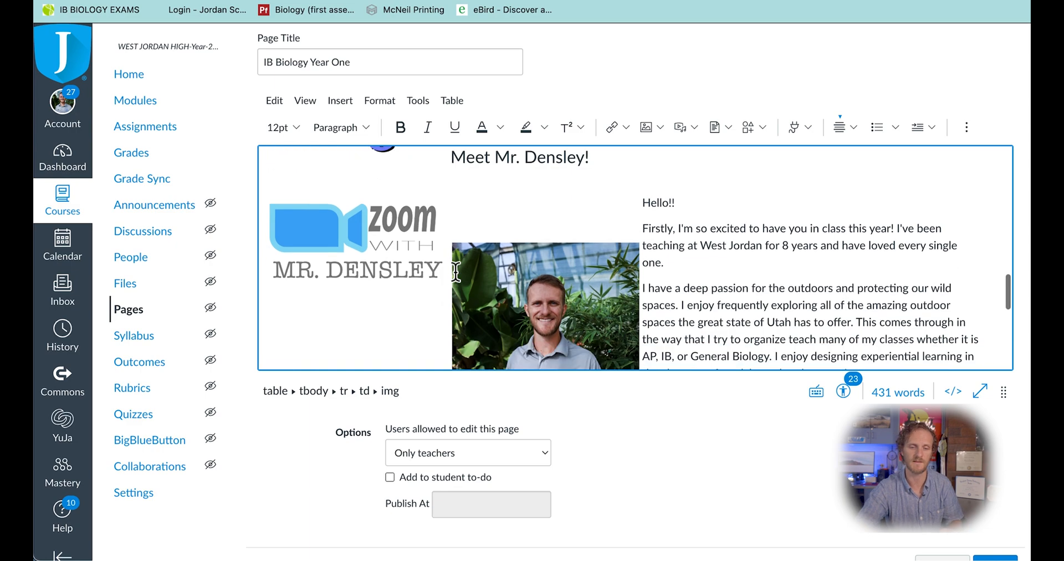
{"action": "scroll", "coordinate": [455, 271], "scroll_direction": "down", "scroll_amount": 5}
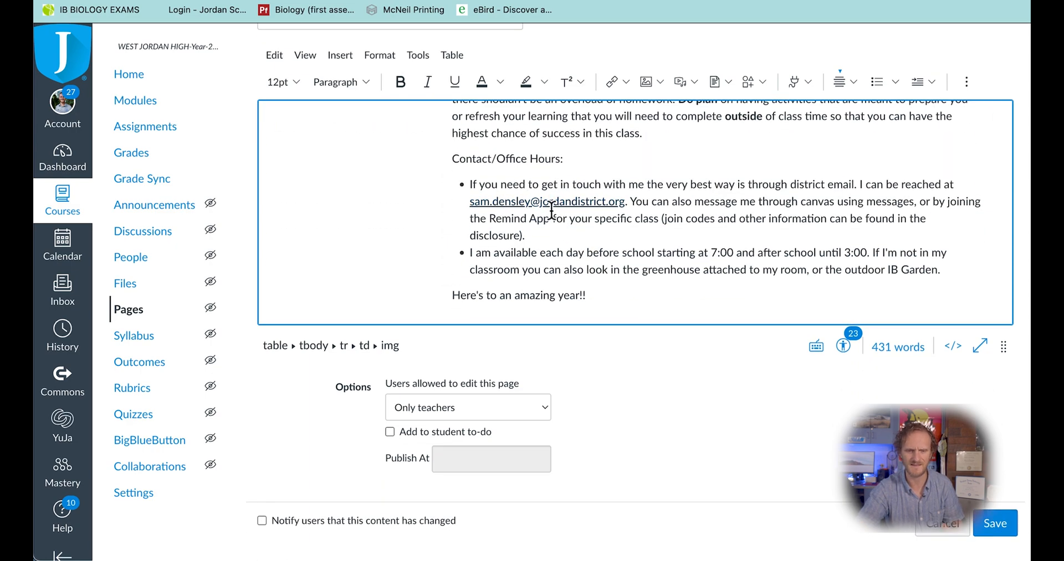
{"action": "scroll", "coordinate": [549, 213], "scroll_direction": "up", "scroll_amount": 15}
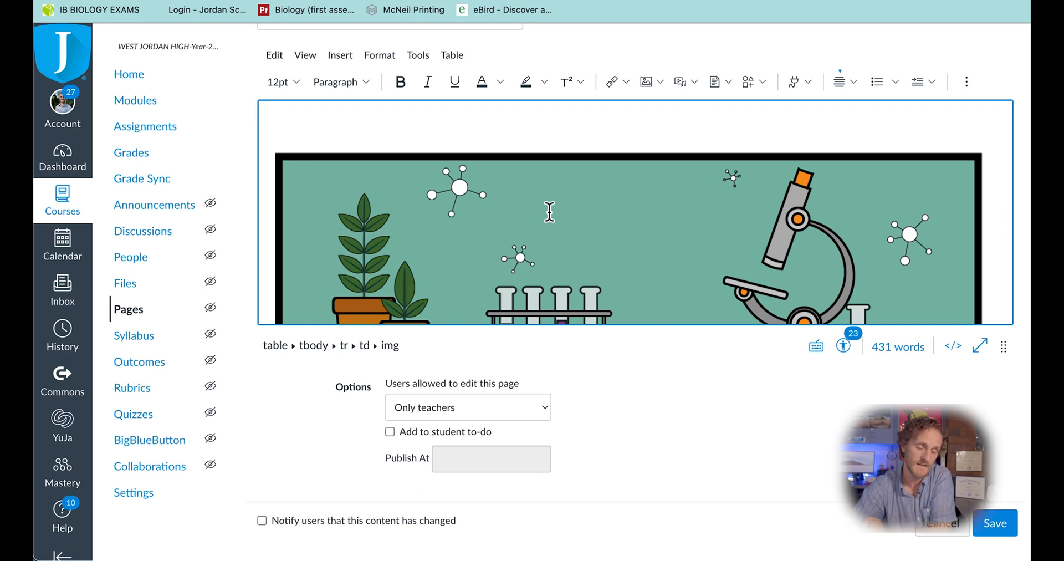
- Leave the home page editor without saving and switch on Nightly Sync in the Grade Sync utilities
{"action": "left_click", "coordinate": [151, 185]}
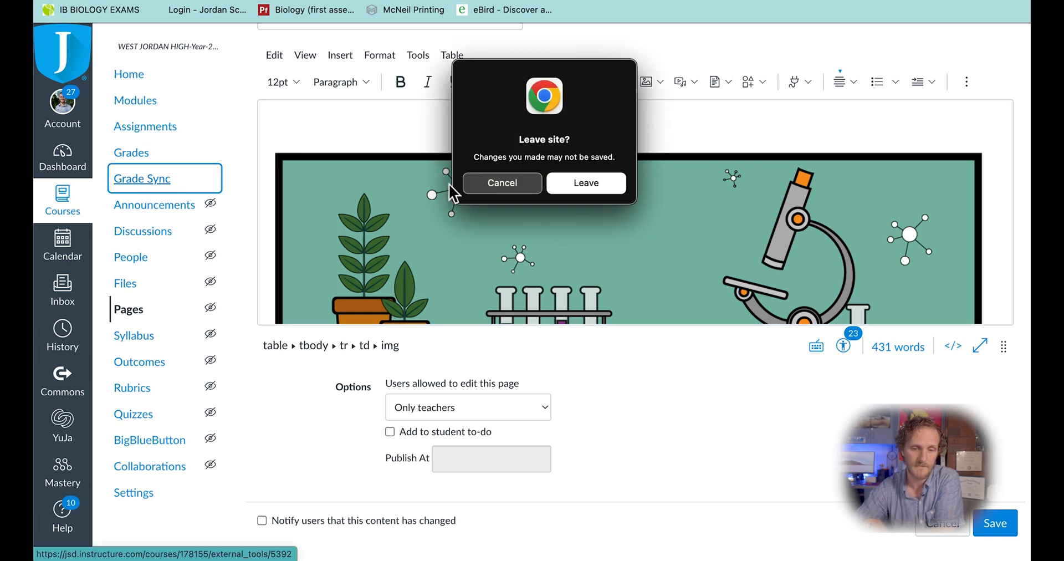
{"action": "left_click", "coordinate": [607, 188]}
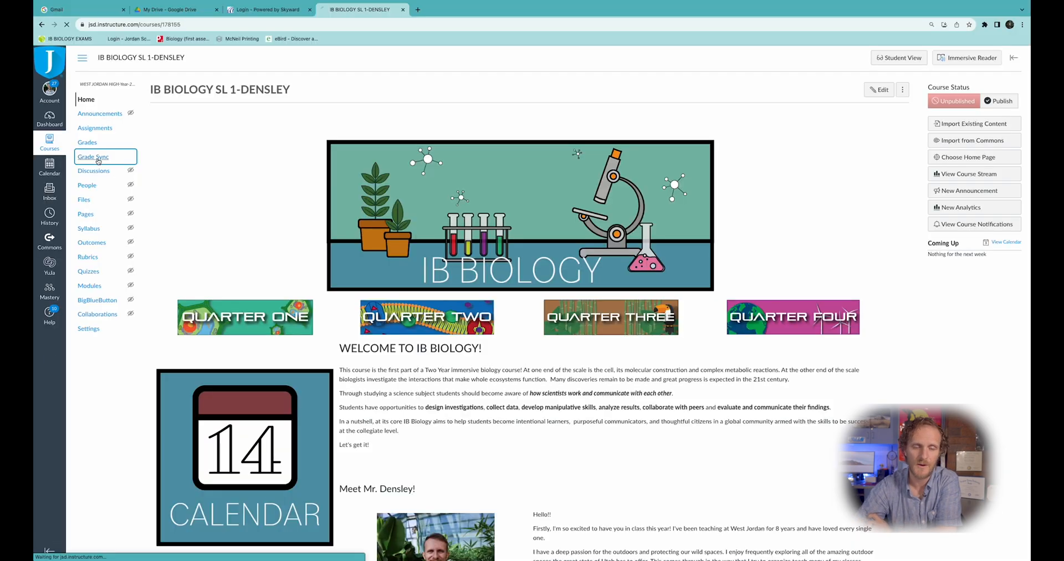
{"action": "left_click", "coordinate": [93, 159]}
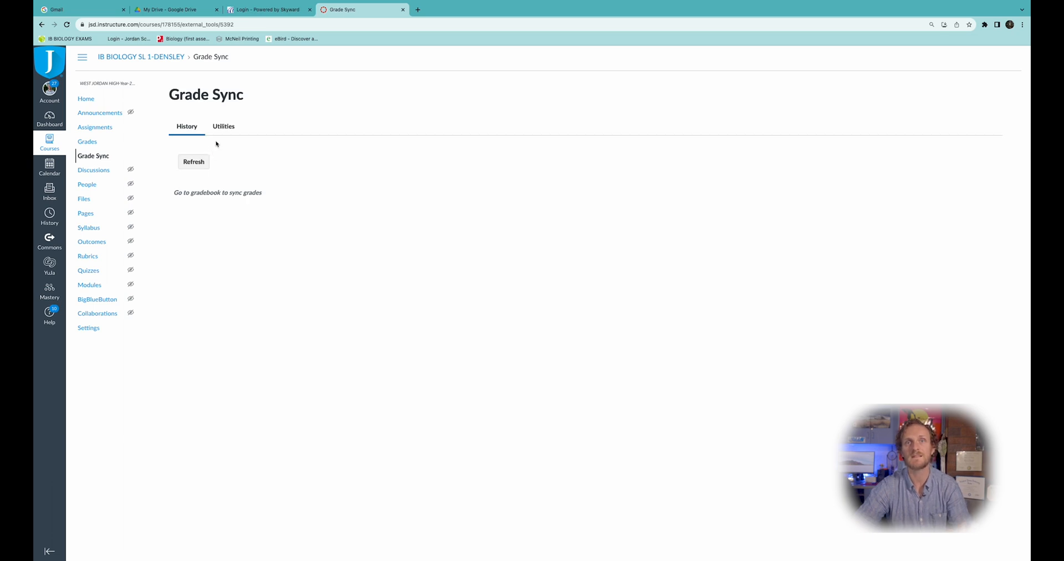
{"action": "left_click", "coordinate": [222, 128]}
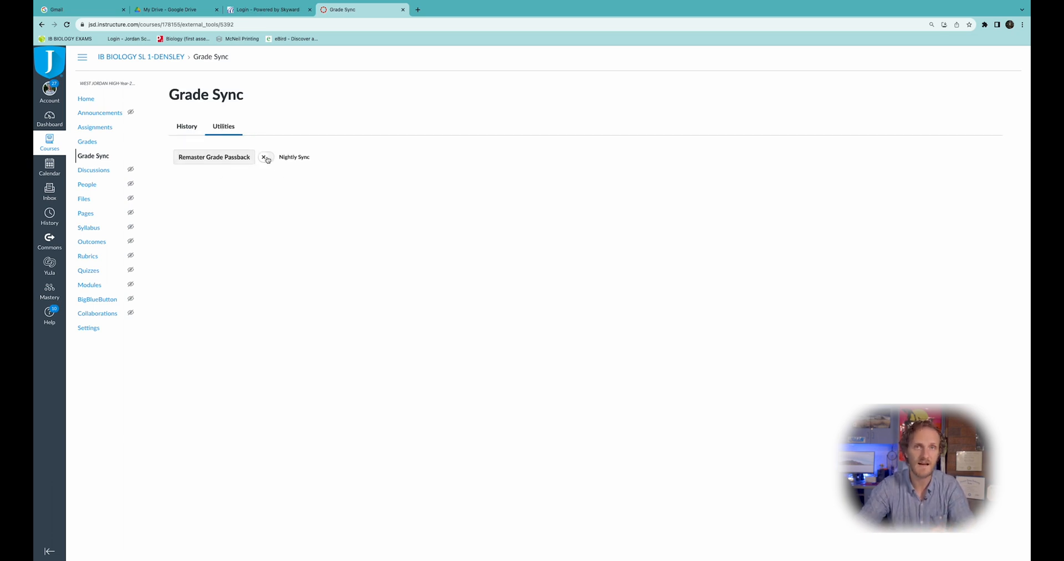
{"action": "left_click", "coordinate": [266, 158]}
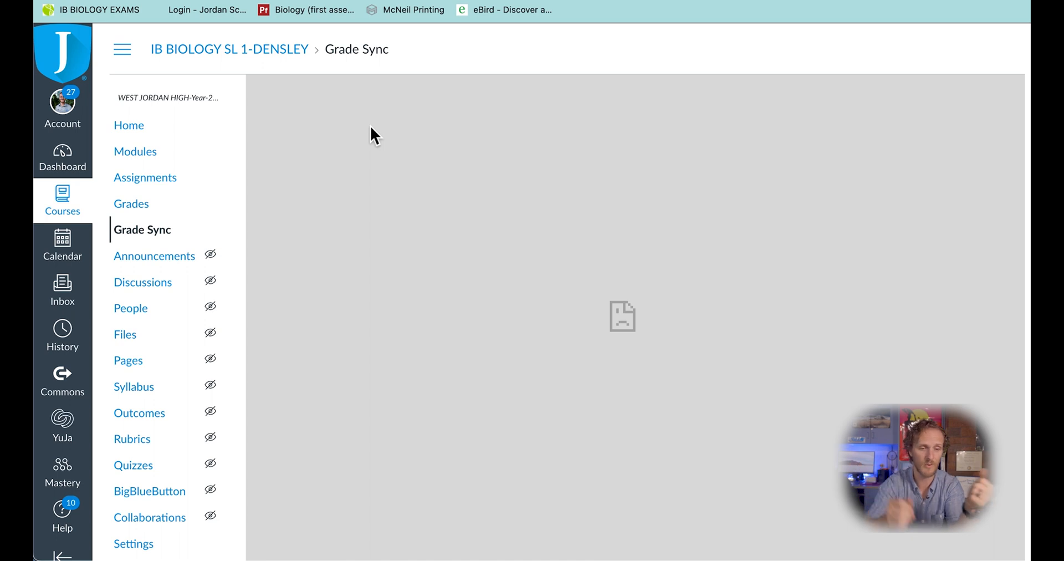
- Publish the Q1 W1: Aug 21-25 module together with all its items
{"action": "left_click", "coordinate": [136, 155]}
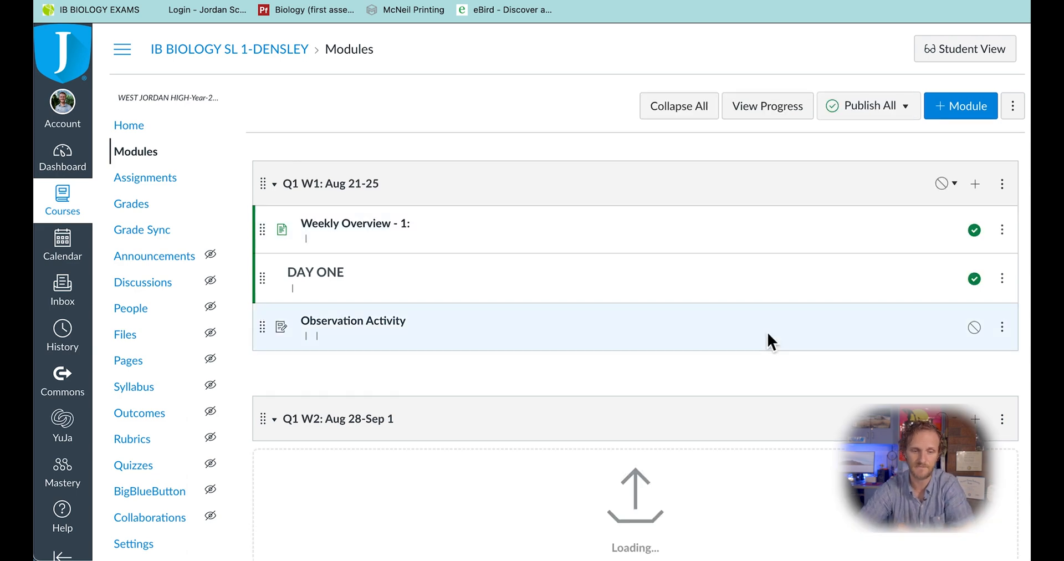
{"action": "scroll", "coordinate": [896, 331], "scroll_direction": "down", "scroll_amount": 1}
{"action": "scroll", "coordinate": [896, 332], "scroll_direction": "down", "scroll_amount": 10}
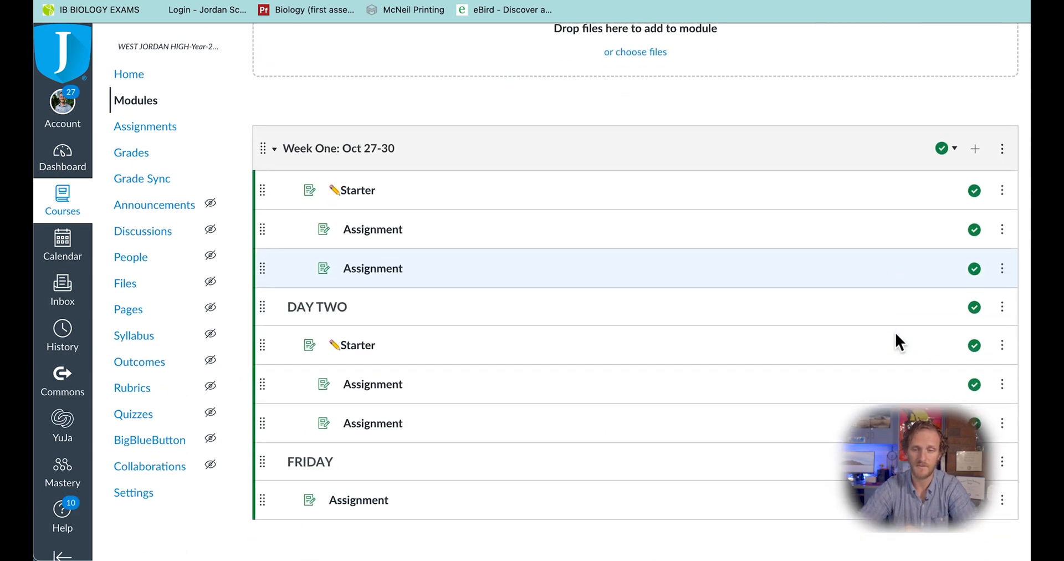
{"action": "scroll", "coordinate": [897, 340], "scroll_direction": "up", "scroll_amount": 10}
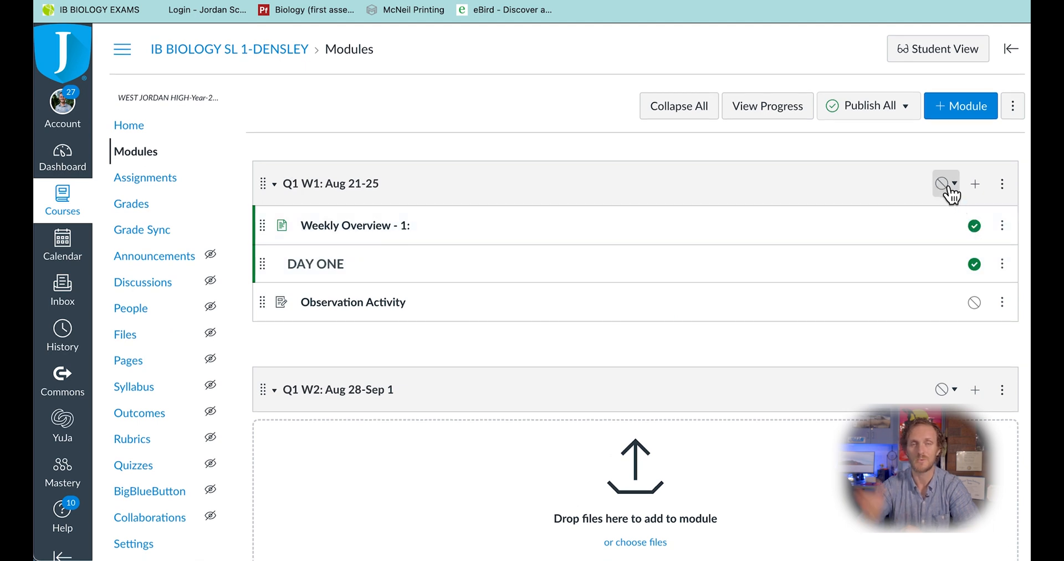
{"action": "left_click", "coordinate": [950, 189]}
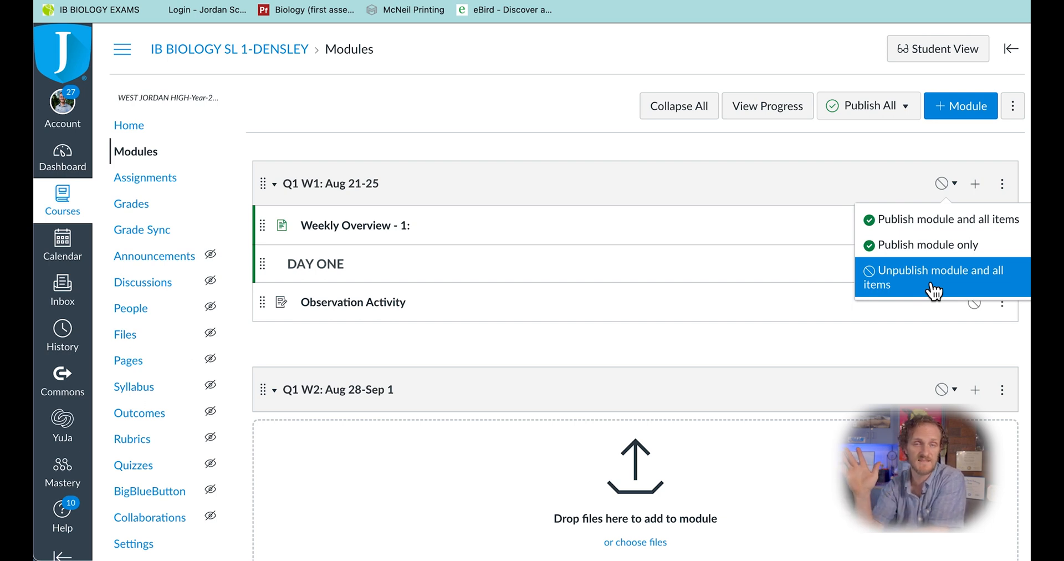
{"action": "left_click", "coordinate": [907, 221]}
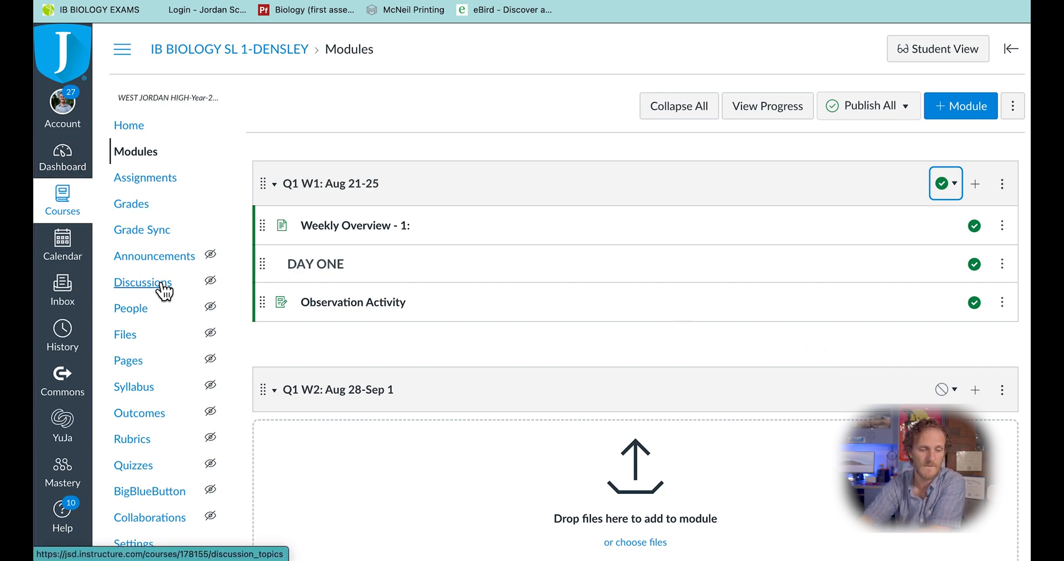
- In the course settings, upload IB Biology-100.jpg from the desktop's Canvas Logos folder as the course image
{"action": "scroll", "coordinate": [163, 289], "scroll_direction": "down", "scroll_amount": 10}
{"action": "scroll", "coordinate": [162, 286], "scroll_direction": "up", "scroll_amount": 1}
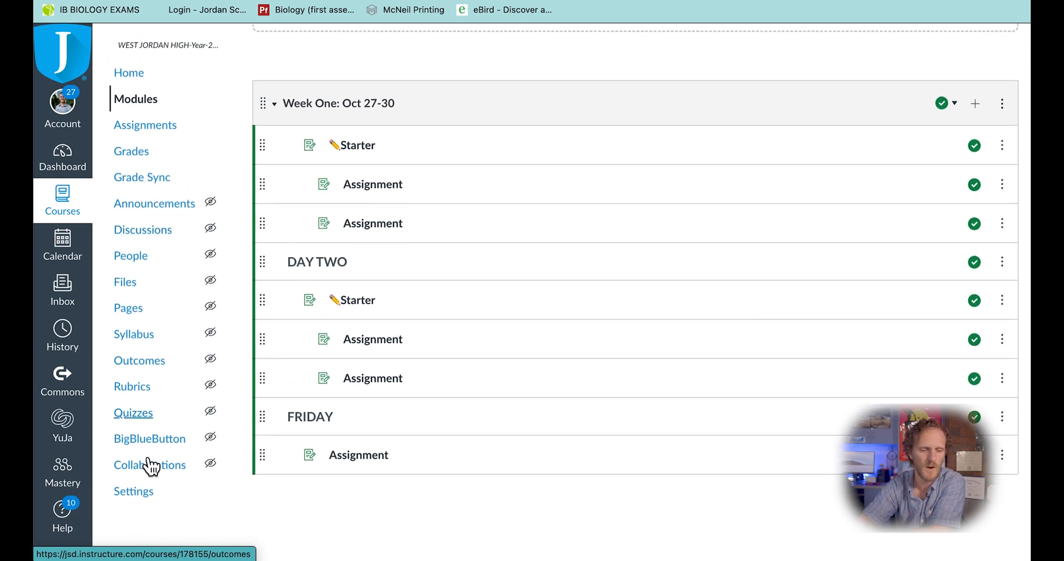
{"action": "left_click", "coordinate": [138, 495]}
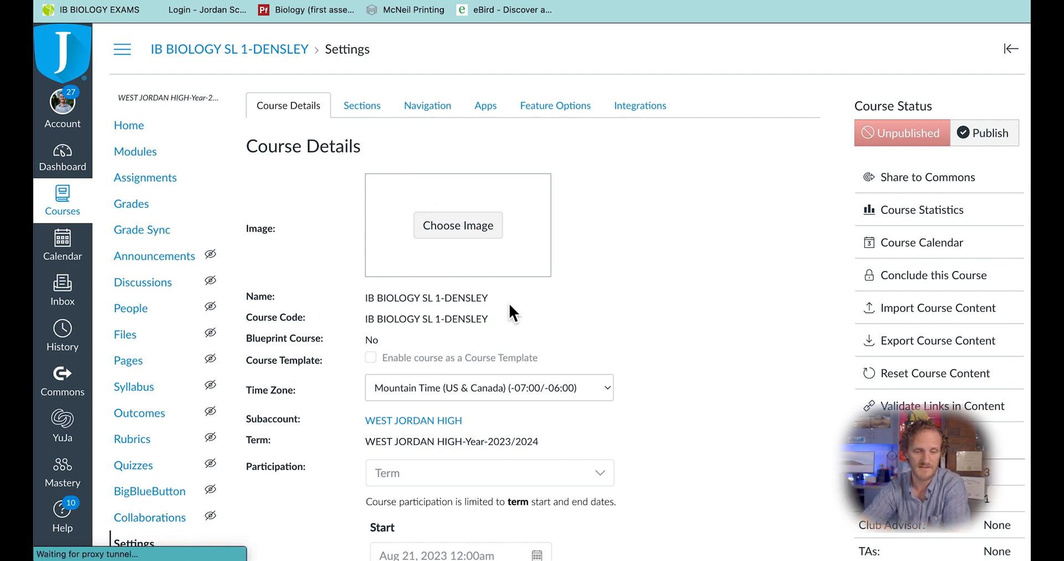
{"action": "left_click", "coordinate": [473, 238]}
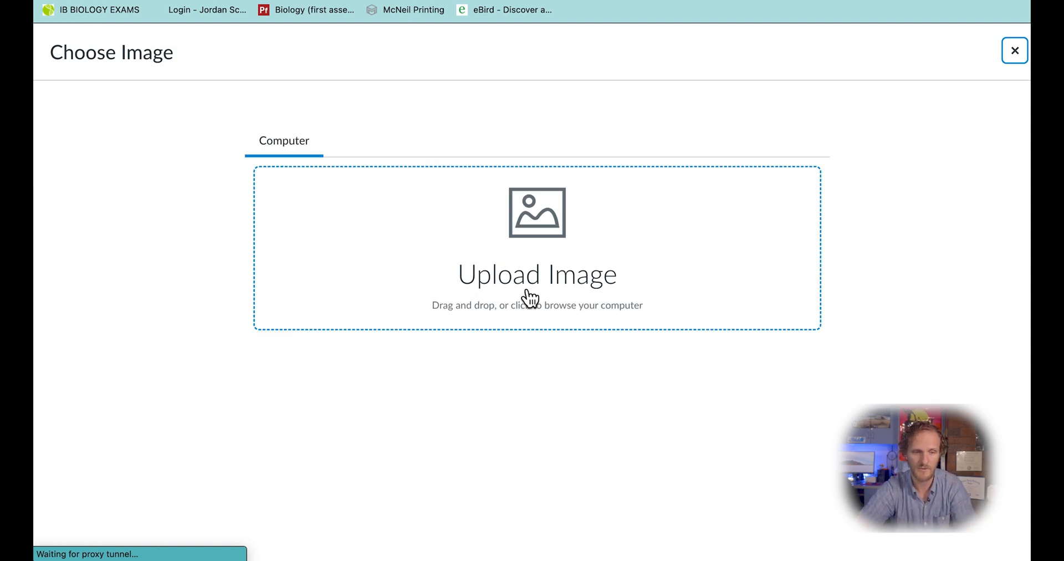
{"action": "left_click_drag", "start_coordinate": [35, 142], "coordinate": [345, 128]}
{"action": "left_click_drag", "start_coordinate": [39, 119], "coordinate": [209, 145]}
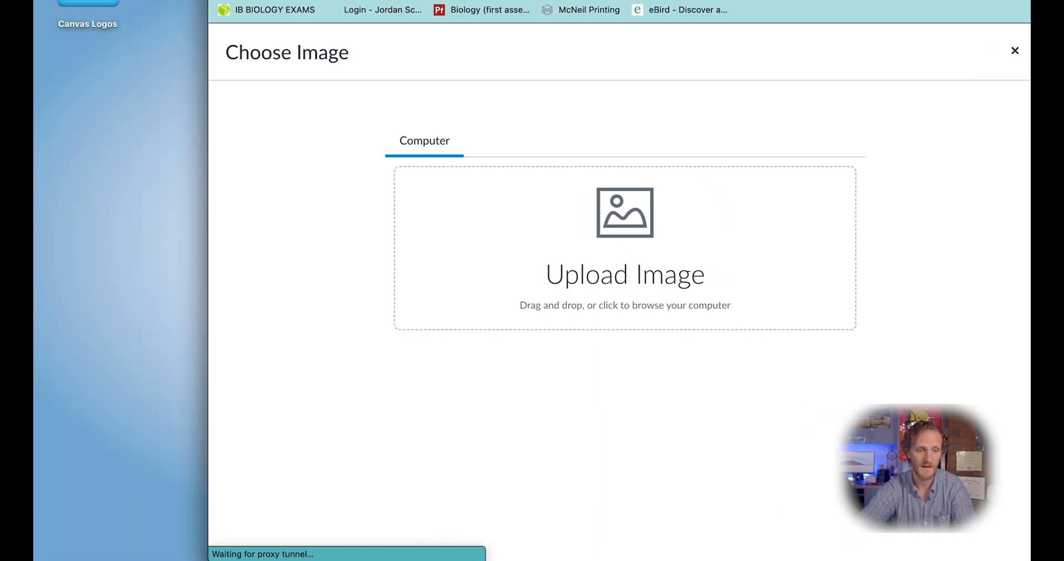
{"action": "left_click", "coordinate": [97, 2]}
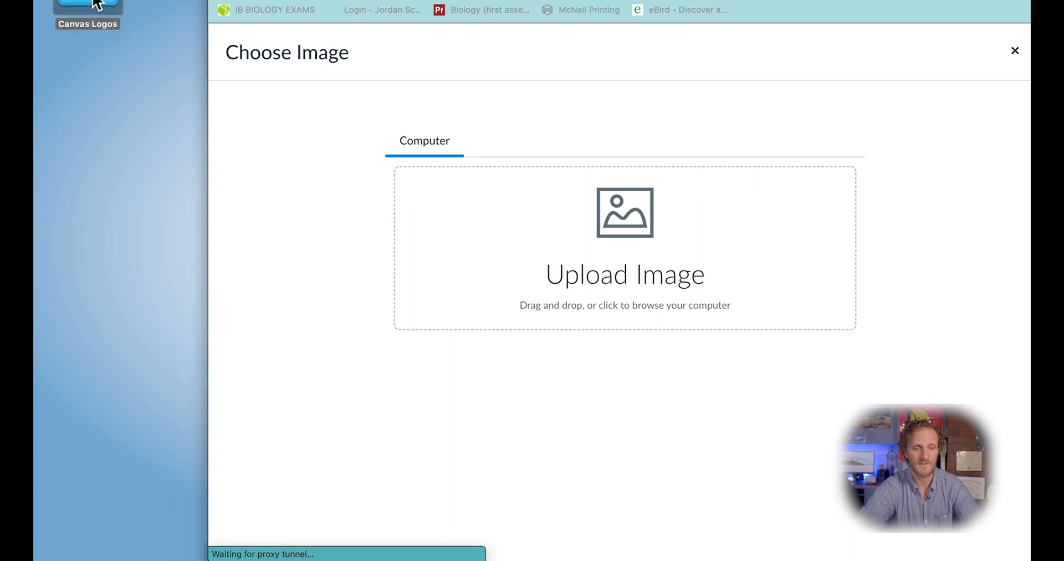
{"action": "double_click", "coordinate": [96, 2]}
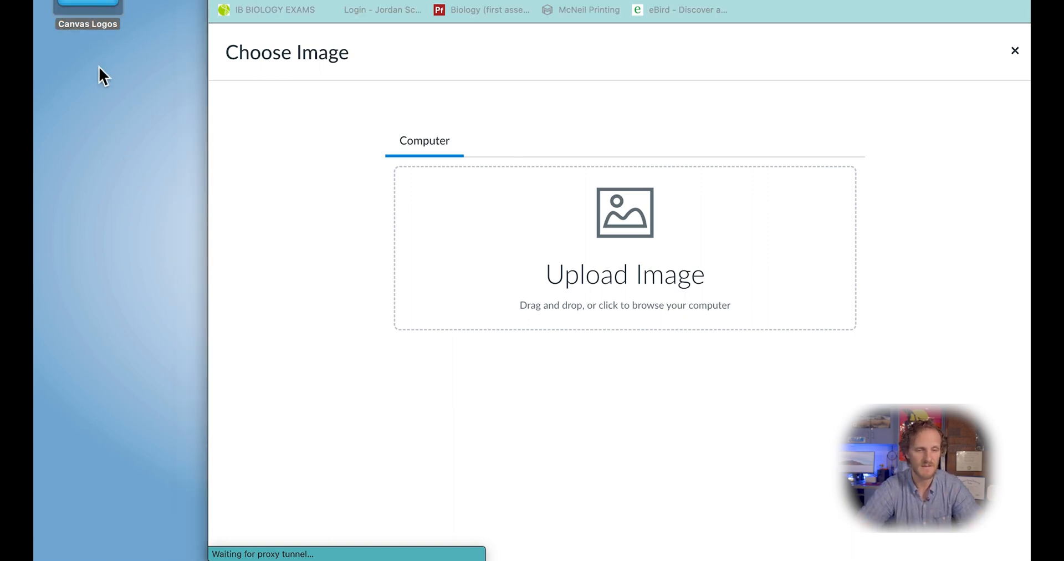
{"action": "left_click", "coordinate": [447, 115]}
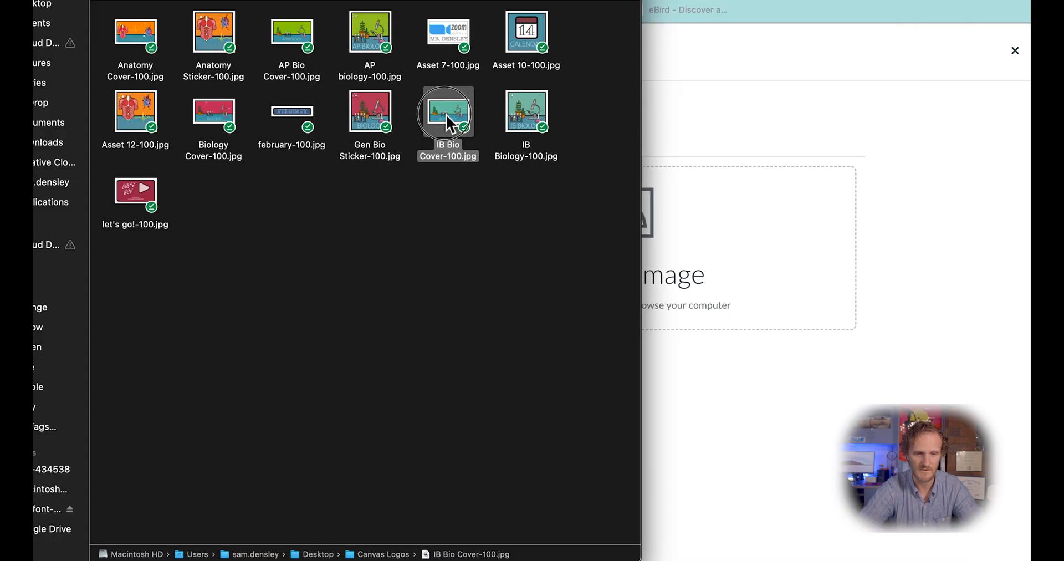
{"action": "left_click_drag", "start_coordinate": [446, 115], "coordinate": [720, 241]}
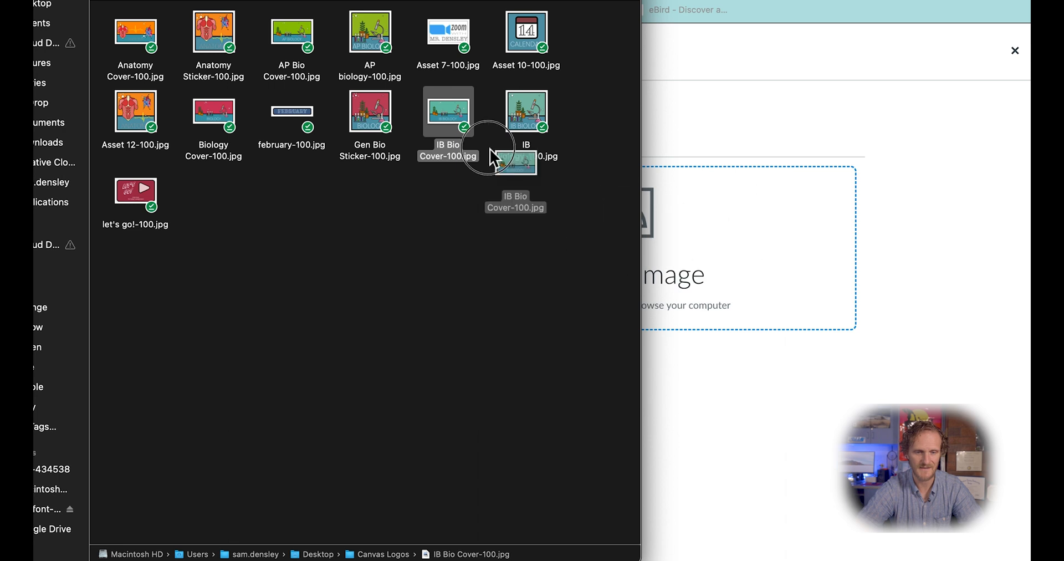
{"action": "left_click_drag", "start_coordinate": [527, 114], "coordinate": [715, 247]}
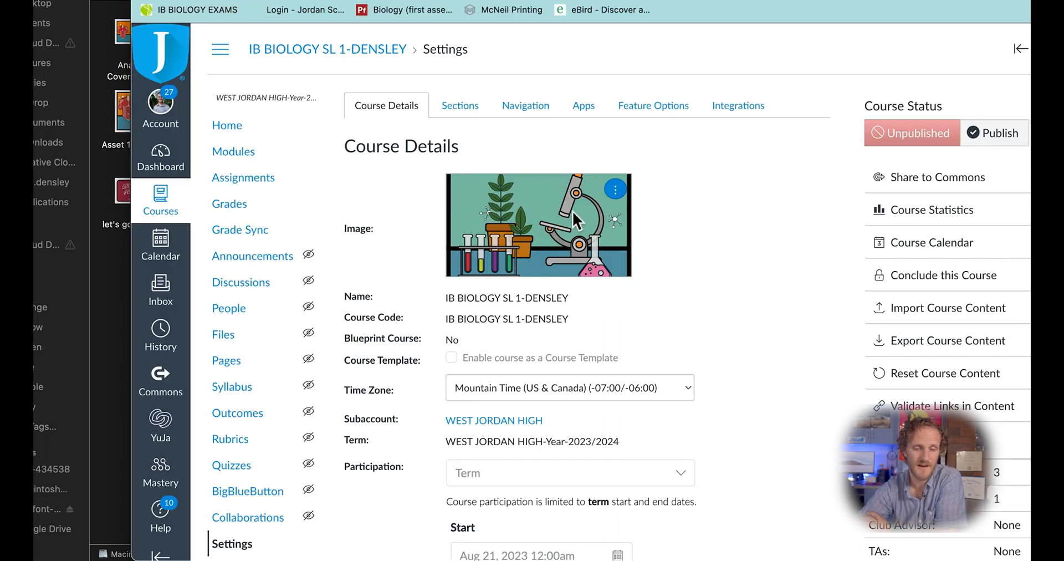
- Save the updated course details and publish the course
{"action": "scroll", "coordinate": [633, 372], "scroll_direction": "down", "scroll_amount": 3}
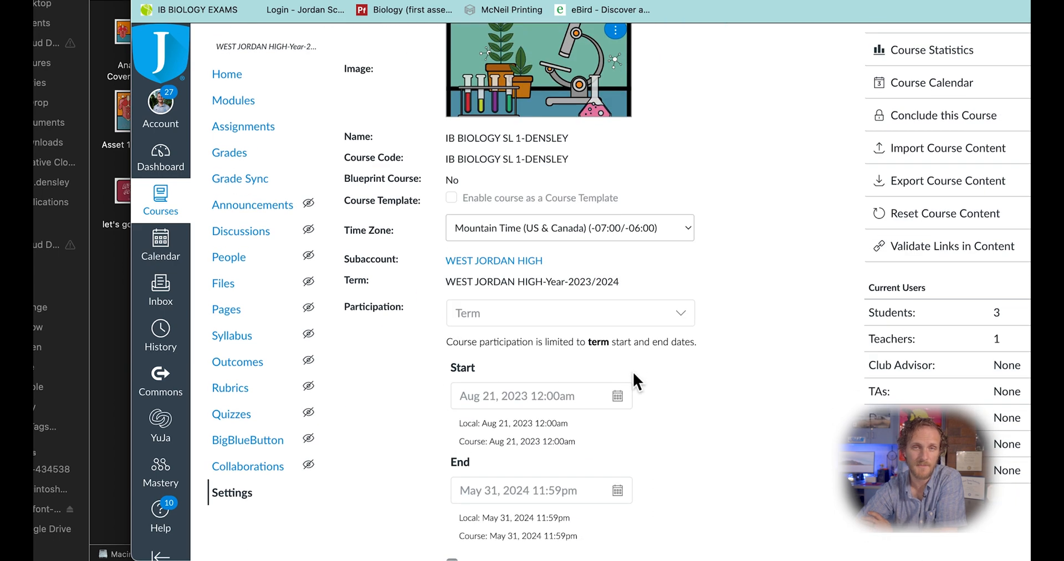
{"action": "scroll", "coordinate": [634, 373], "scroll_direction": "down", "scroll_amount": 5}
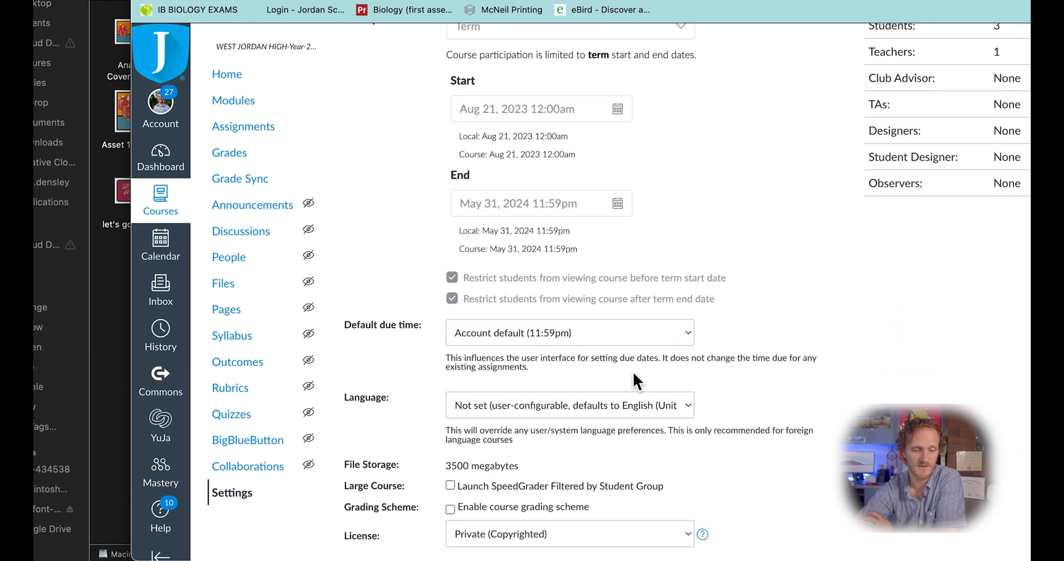
{"action": "scroll", "coordinate": [633, 372], "scroll_direction": "down", "scroll_amount": 7}
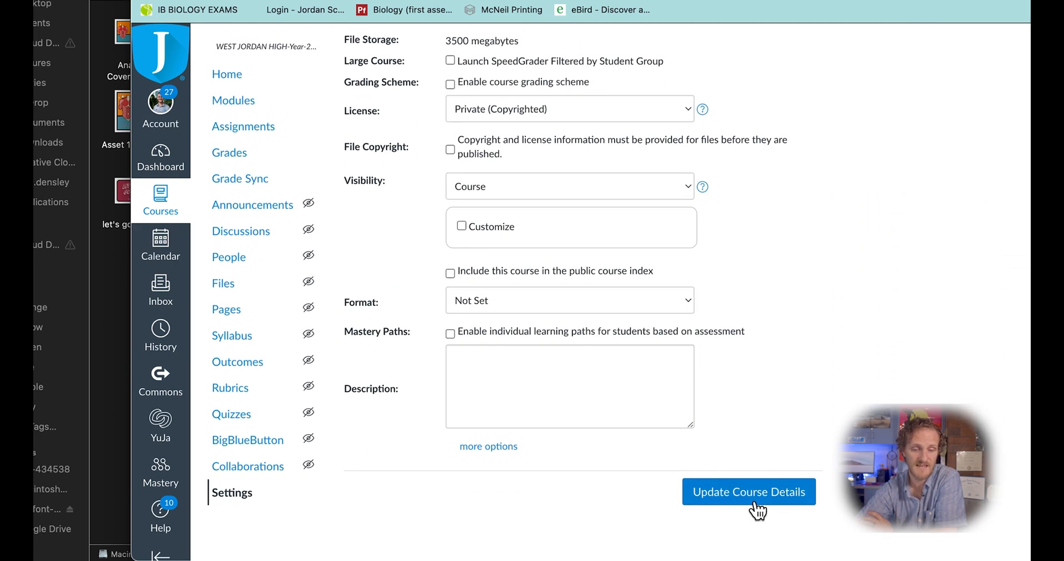
{"action": "left_click", "coordinate": [755, 506]}
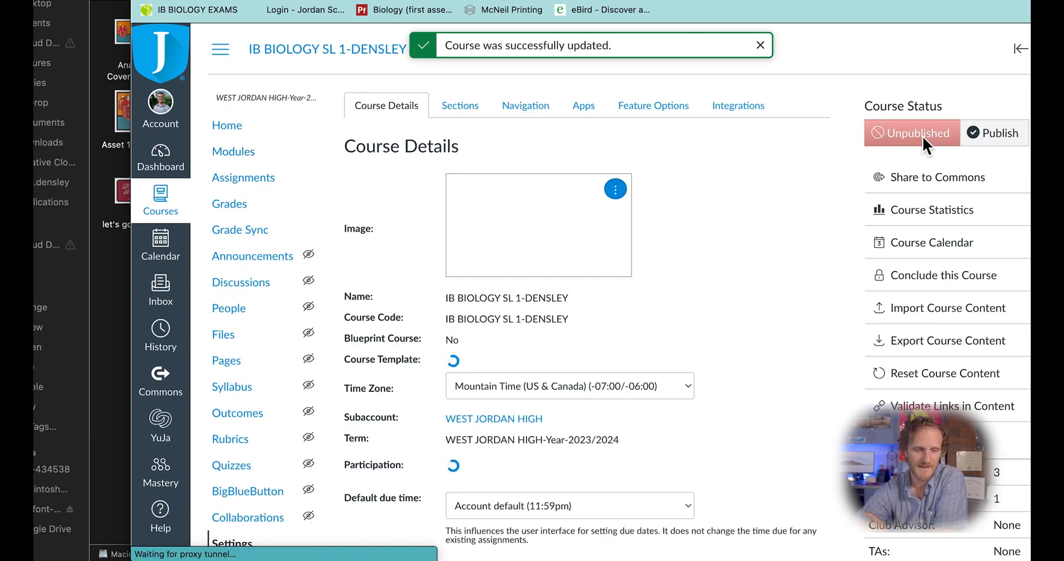
{"action": "left_click", "coordinate": [996, 145]}
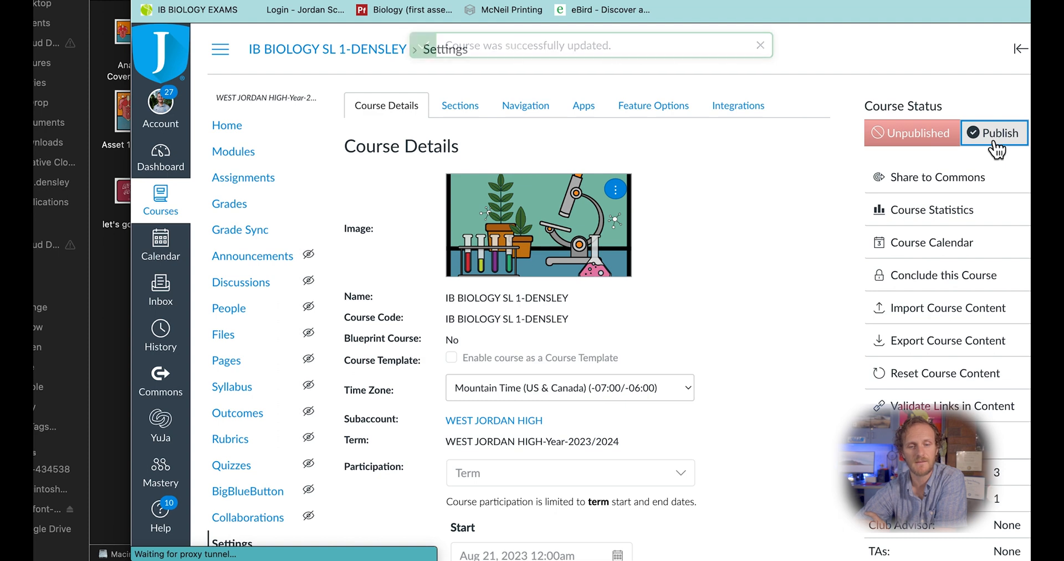